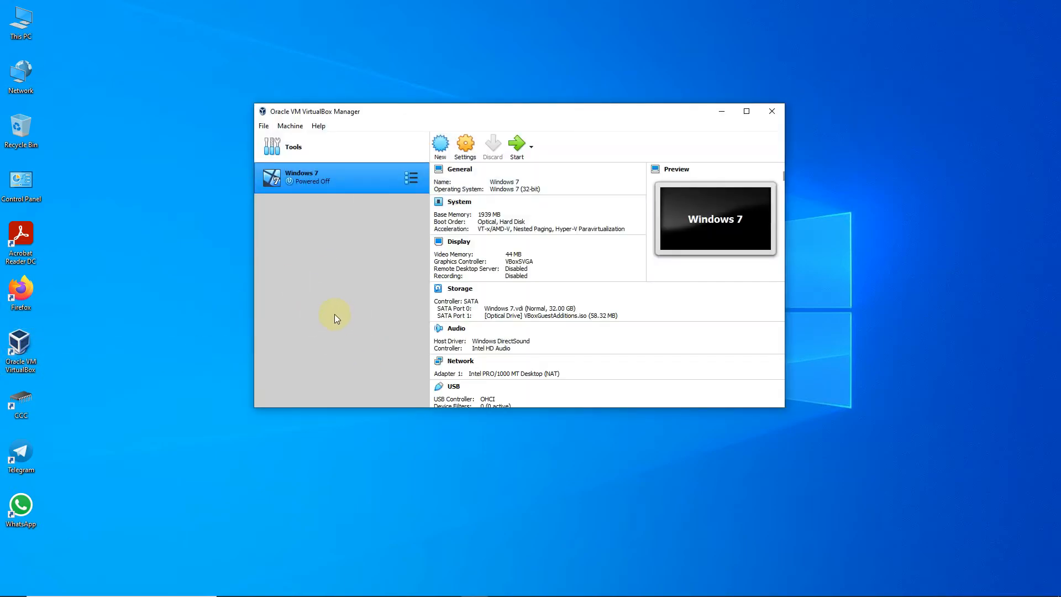
Step: Start a new virtual machine named 'Windows XP'
click(441, 144)
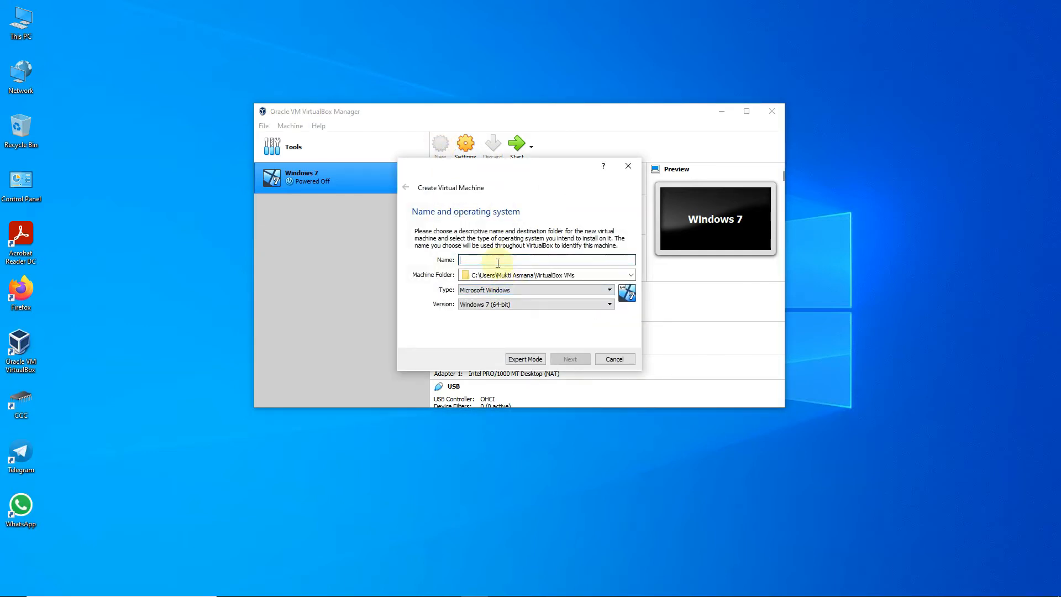
text(wINDOW)
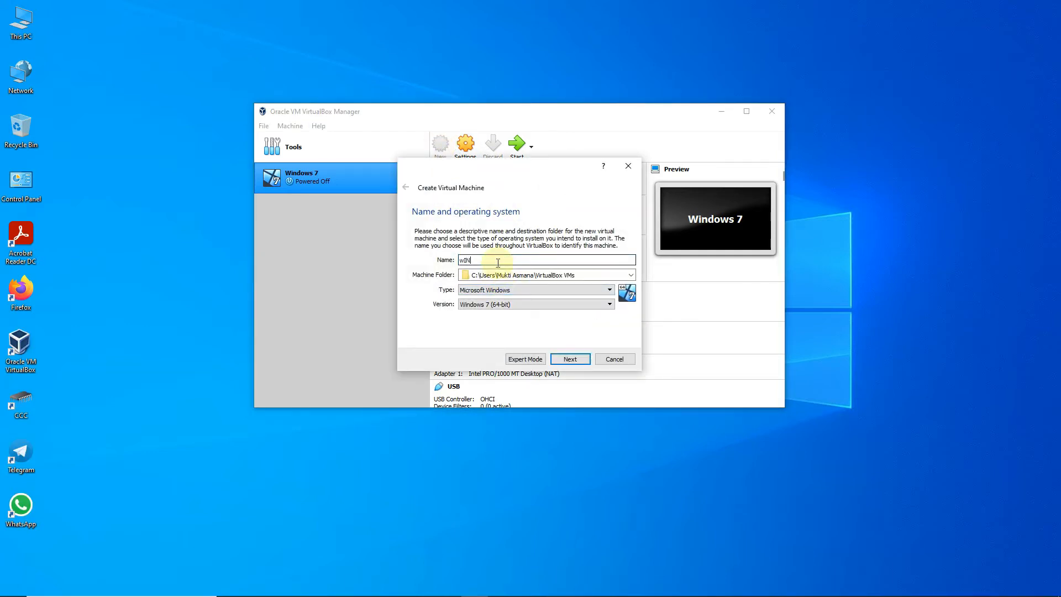
key(BackSpace)
key(BackSpace)
key(BackSpace)
key(BackSpace)
key(BackSpace)
key(BackSpace)
text(Windows XP)
click(575, 358)
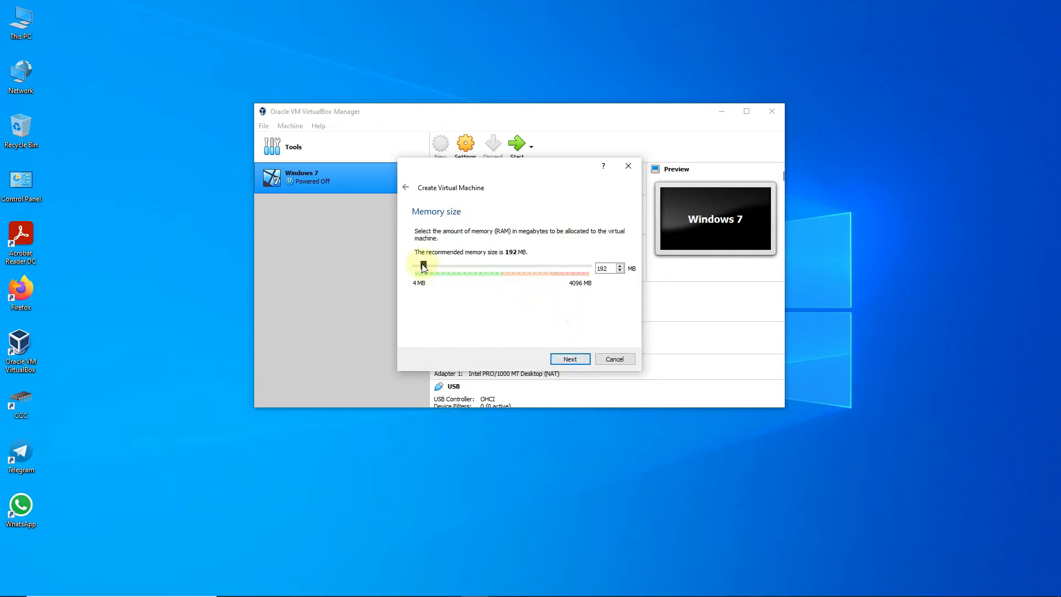
Step: Give it 1377 MB of memory and a new 10 GB VDI hard disk with default allocation
drag(426, 266, 476, 262)
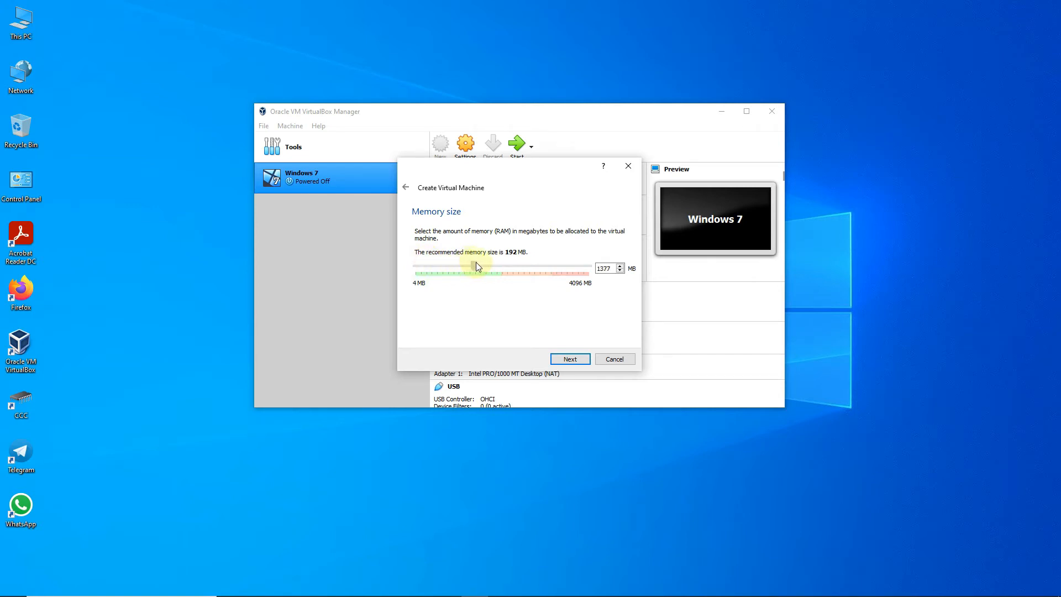
click(575, 361)
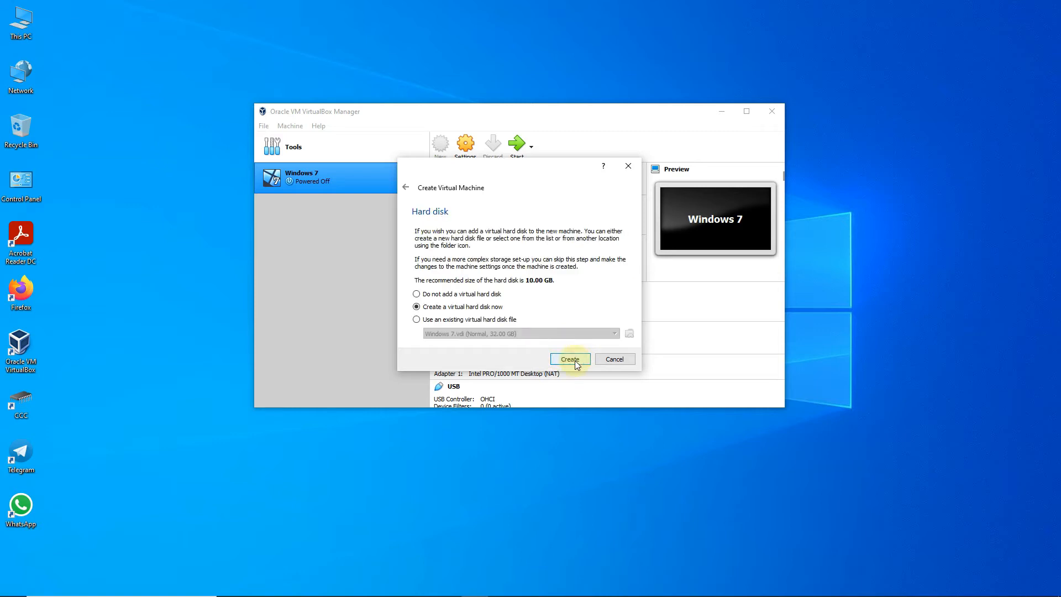
click(575, 360)
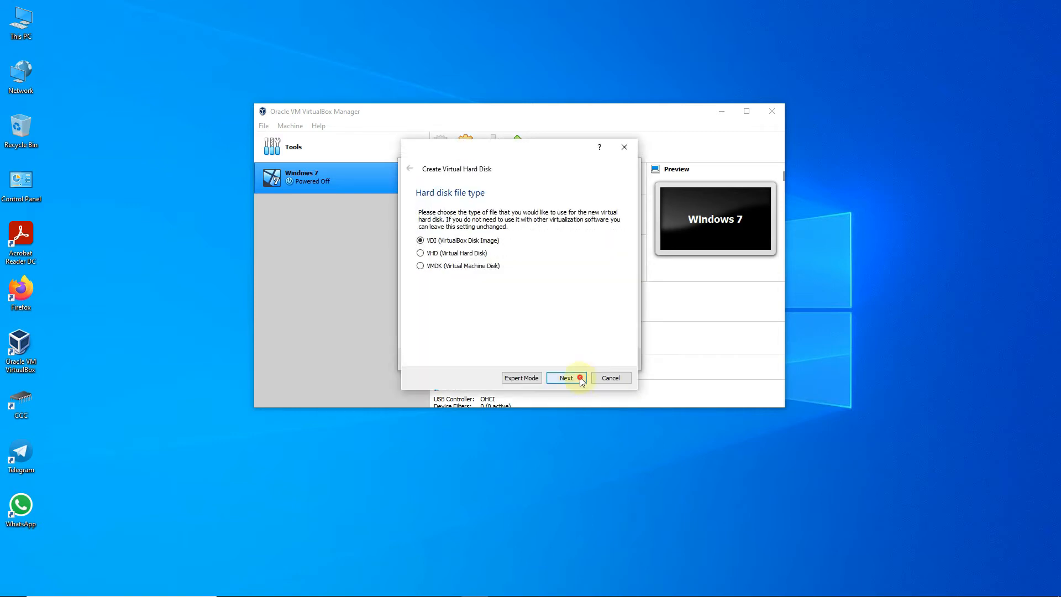
click(581, 378)
click(580, 378)
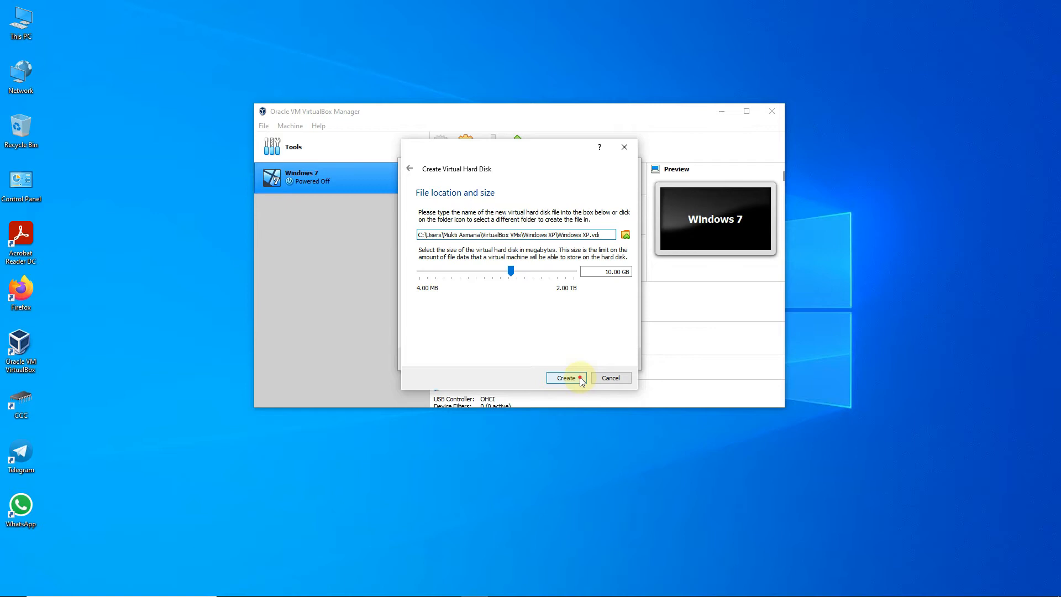
click(581, 378)
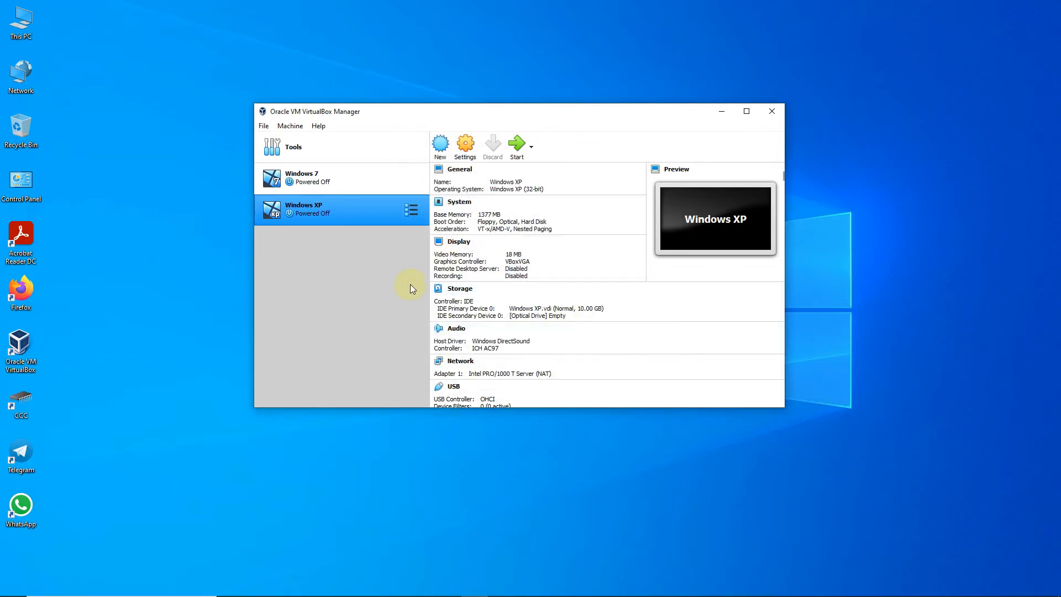
Step: In the machine's settings, set Shared Clipboard and Drag'n'Drop to Bidirectional
click(470, 144)
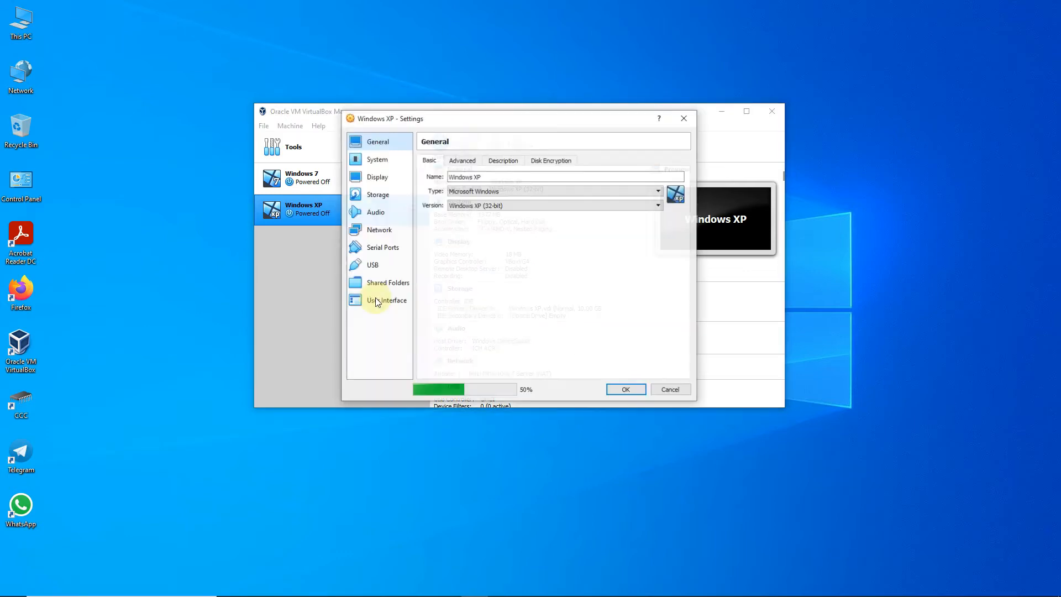
click(461, 165)
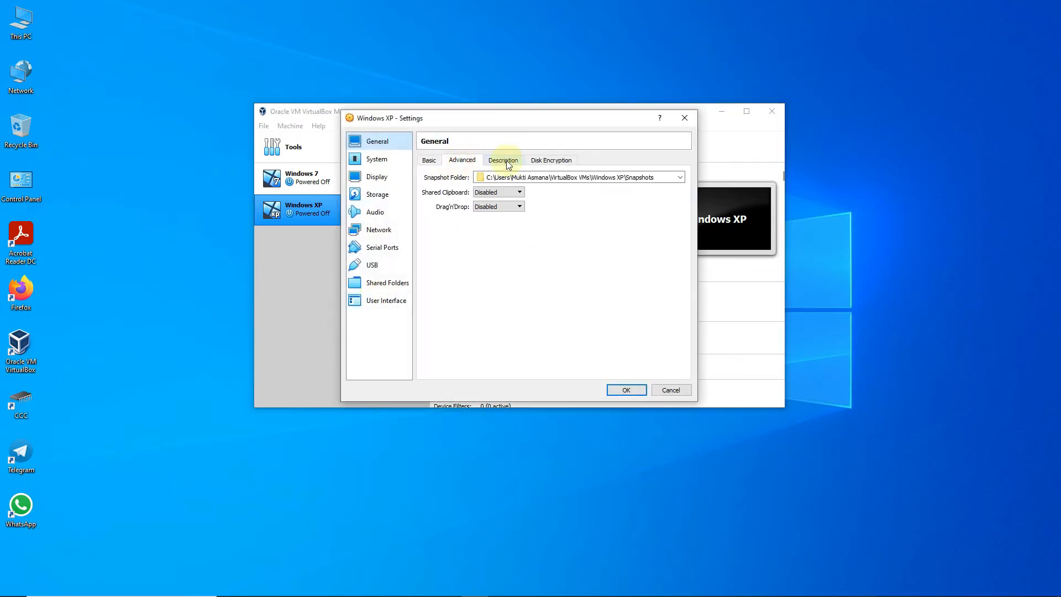
click(500, 192)
click(500, 223)
click(498, 207)
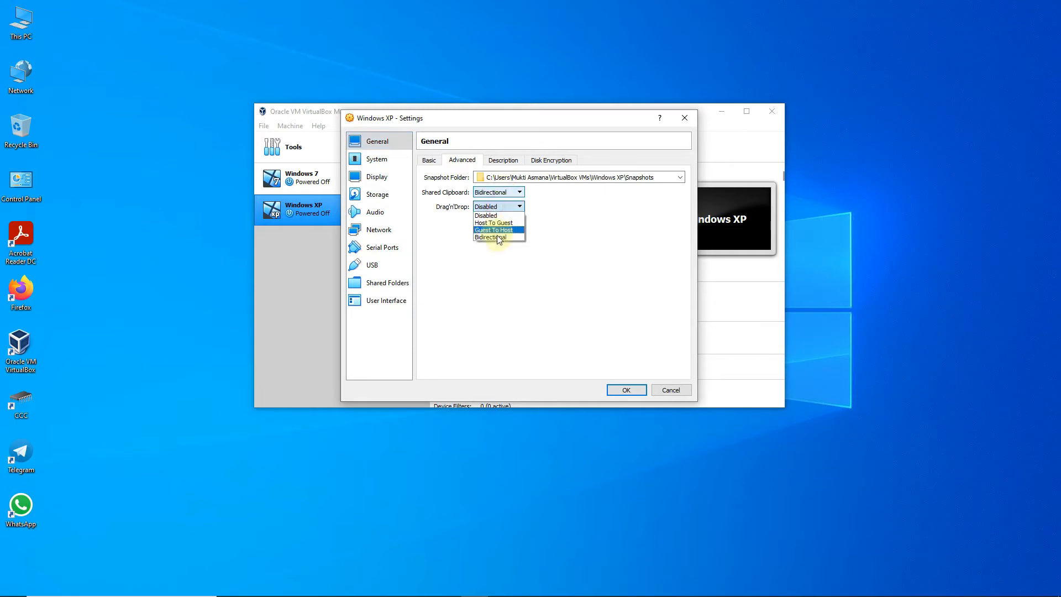
click(497, 237)
click(503, 161)
click(552, 160)
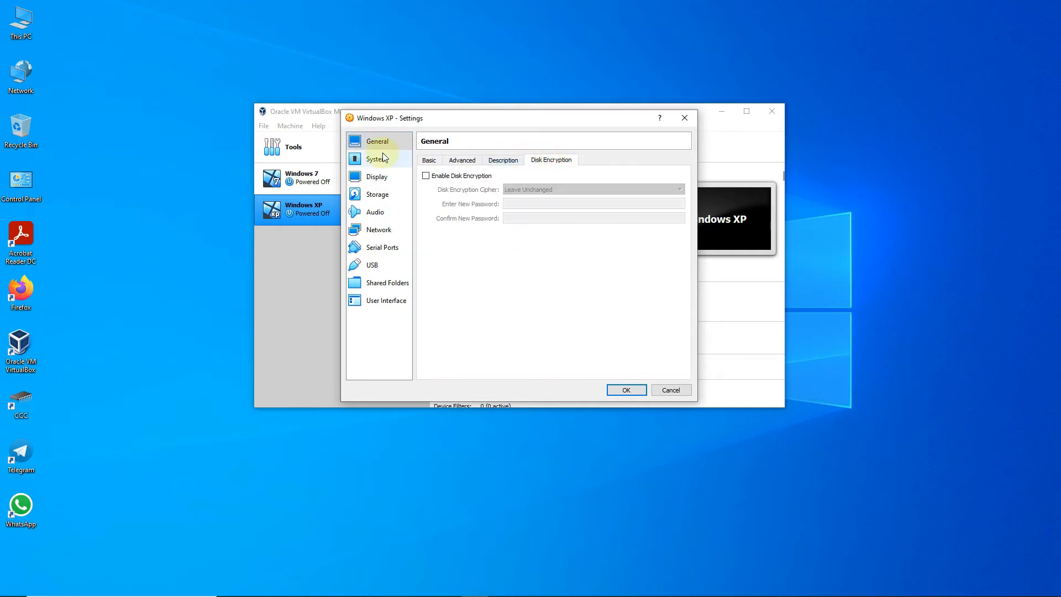
Step: Remove Floppy from the system boot order
click(379, 159)
click(485, 206)
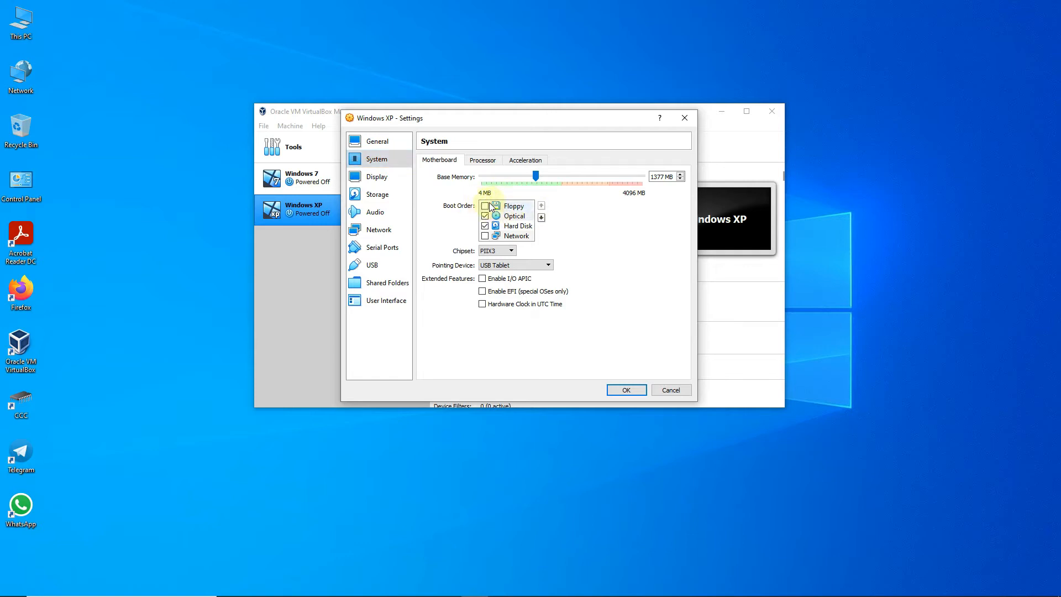
click(483, 160)
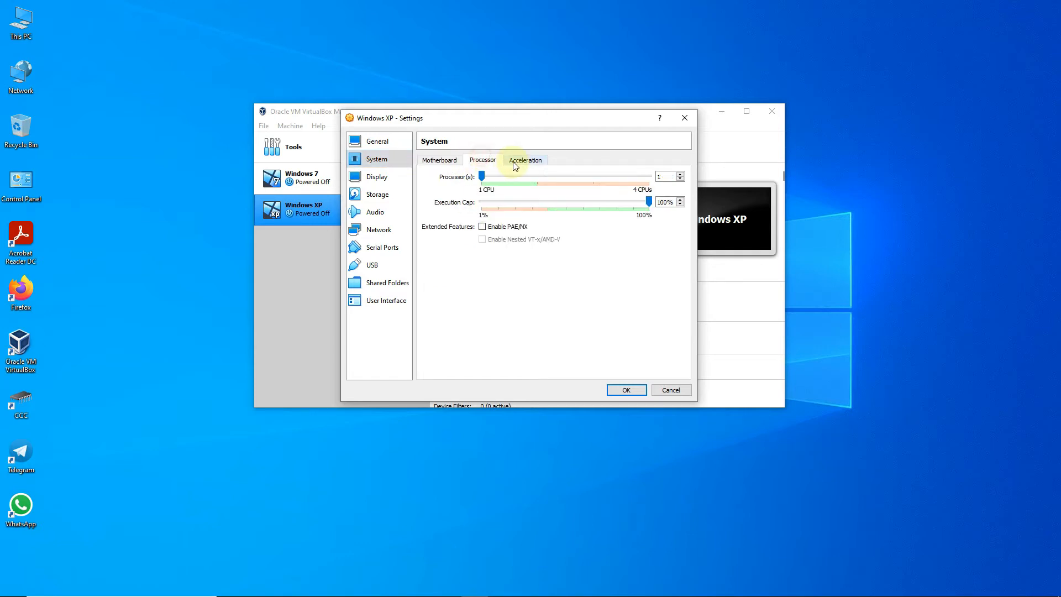
click(519, 160)
Step: Raise the display's video memory from 18 MB to 41 MB
click(376, 176)
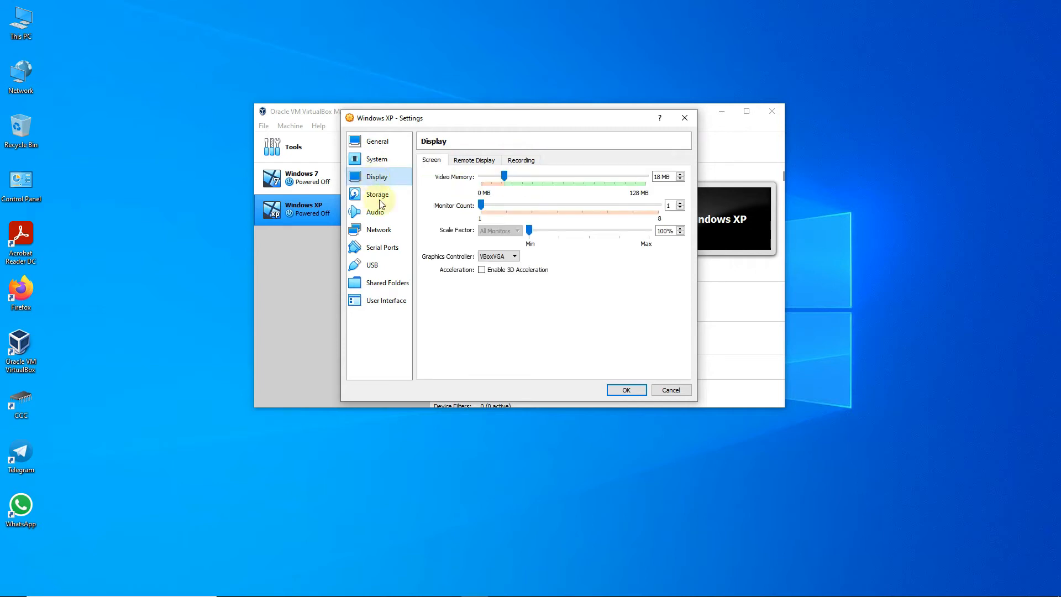
drag(506, 175, 534, 175)
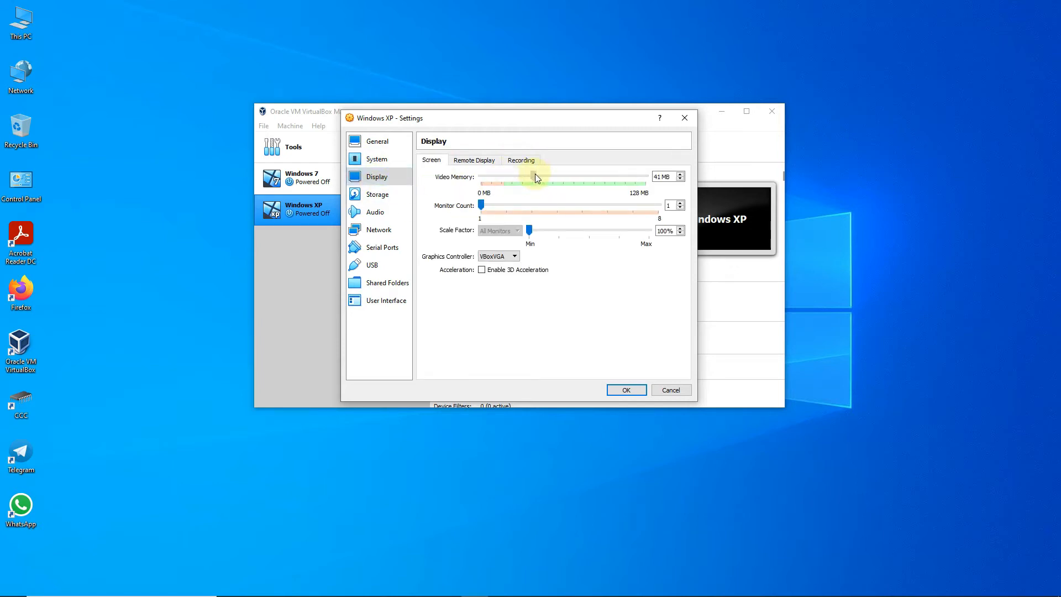
click(478, 161)
click(520, 160)
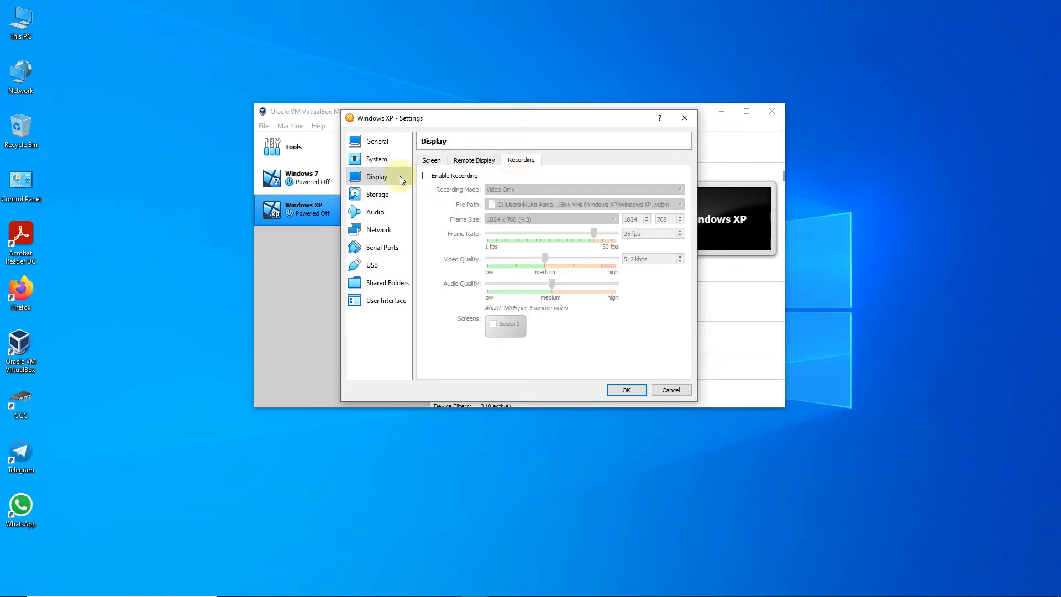
Step: Load the XP Pro SP2 disc image into the empty optical drive
click(378, 195)
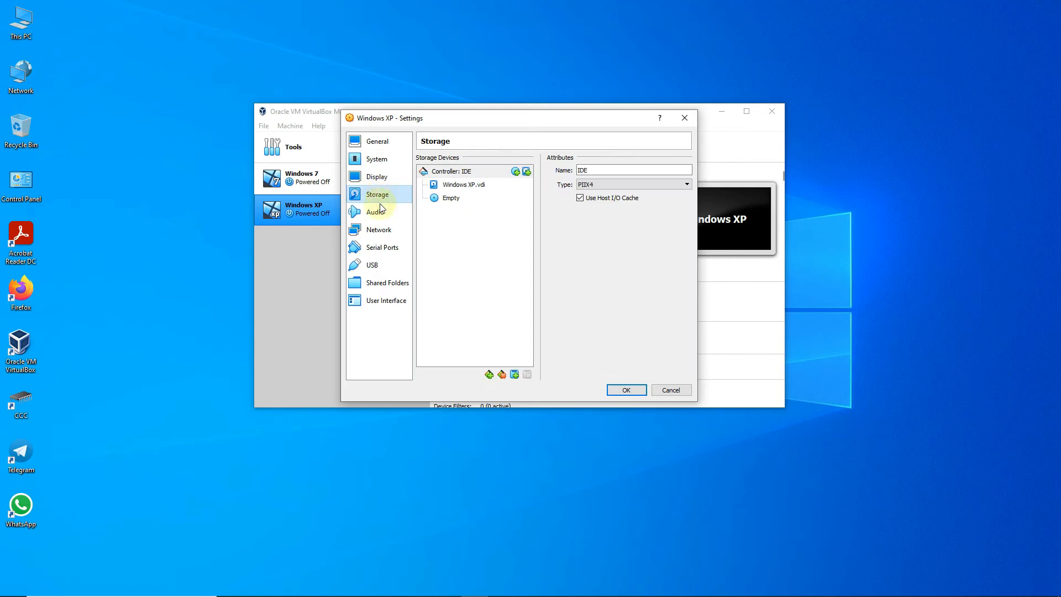
click(452, 199)
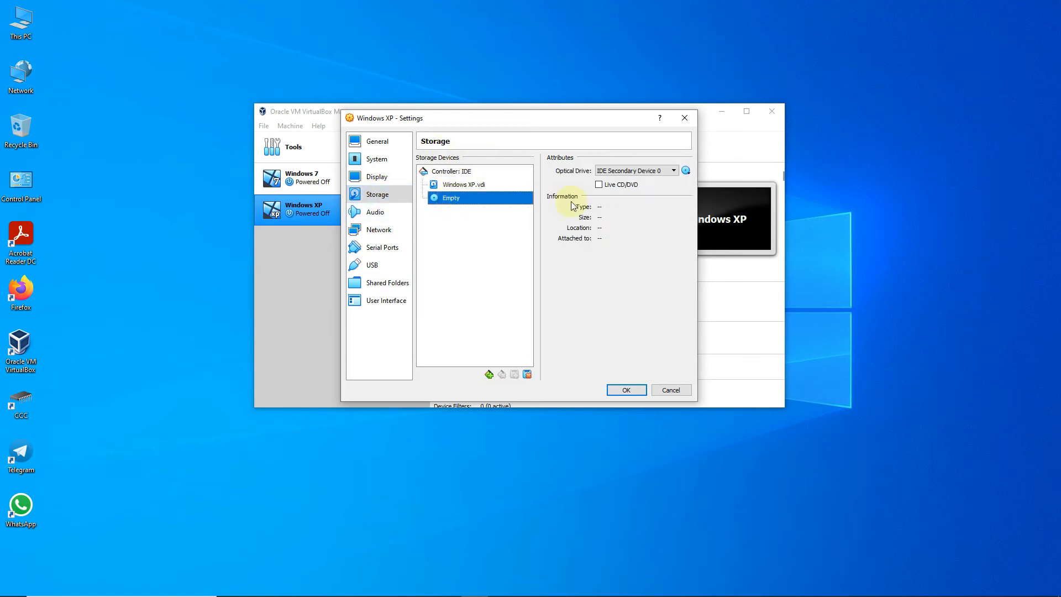
click(687, 171)
click(713, 193)
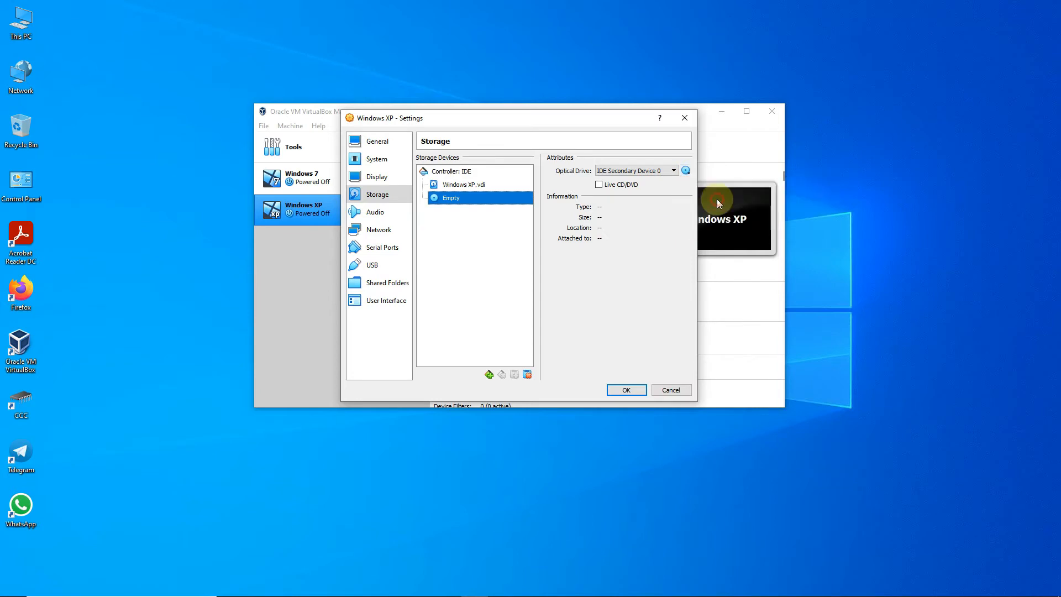
click(470, 323)
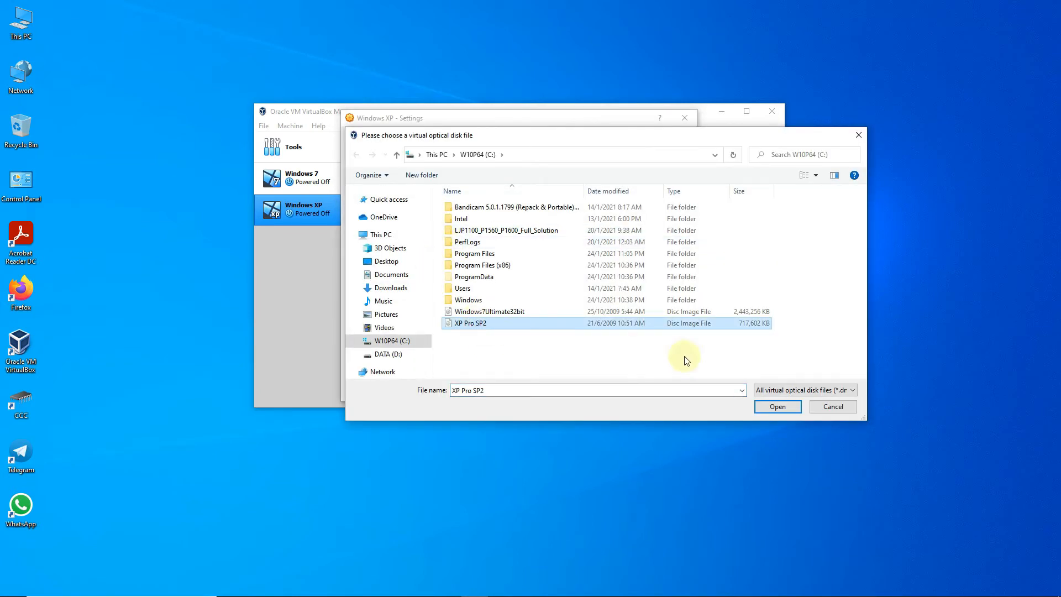
click(776, 407)
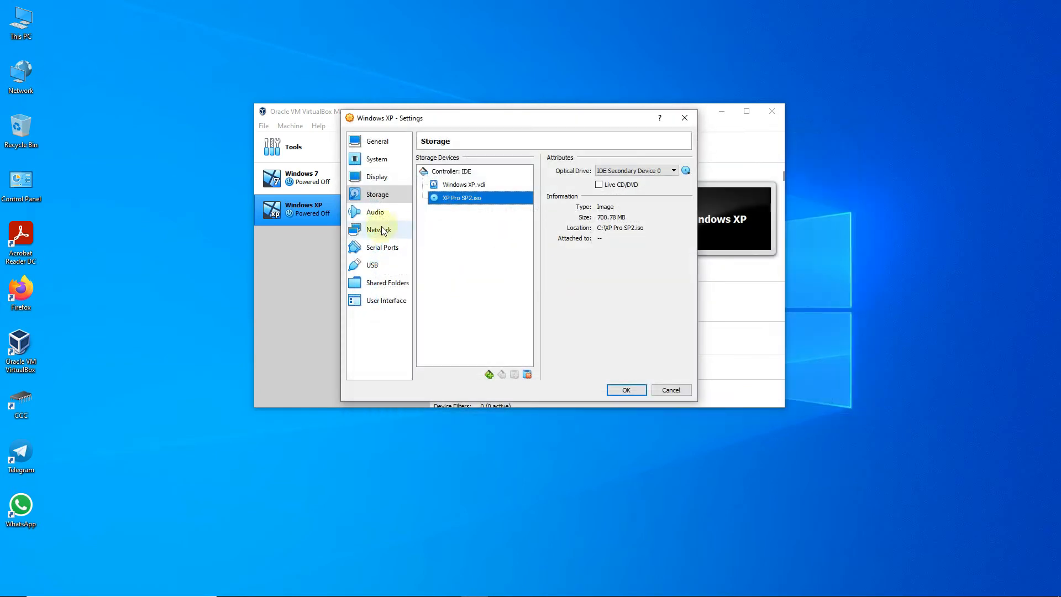
Step: Review the remaining settings pages and save the machine settings with OK
click(385, 214)
click(381, 230)
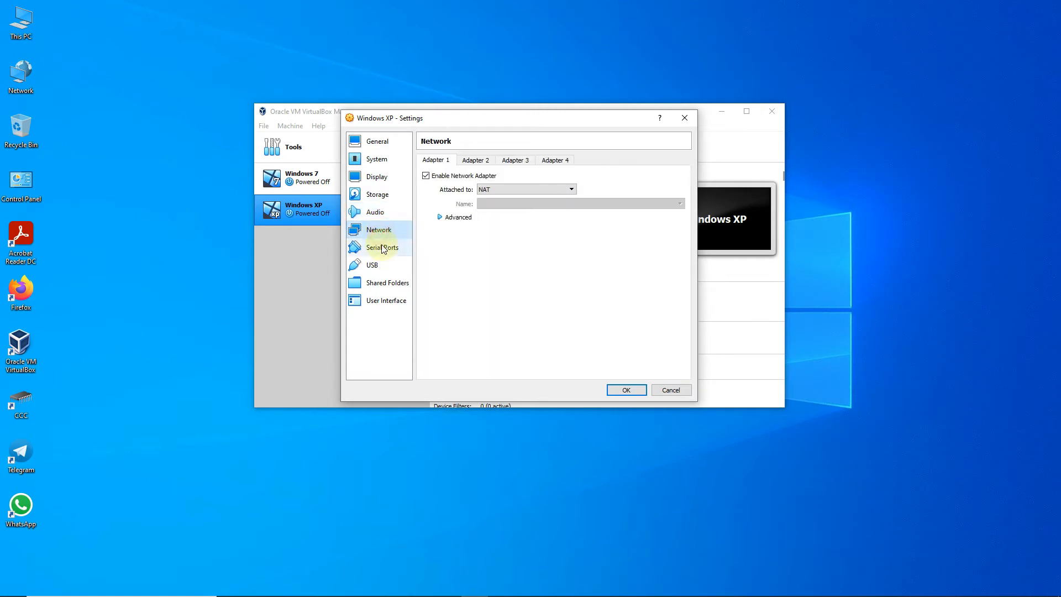
click(381, 247)
click(374, 266)
click(386, 282)
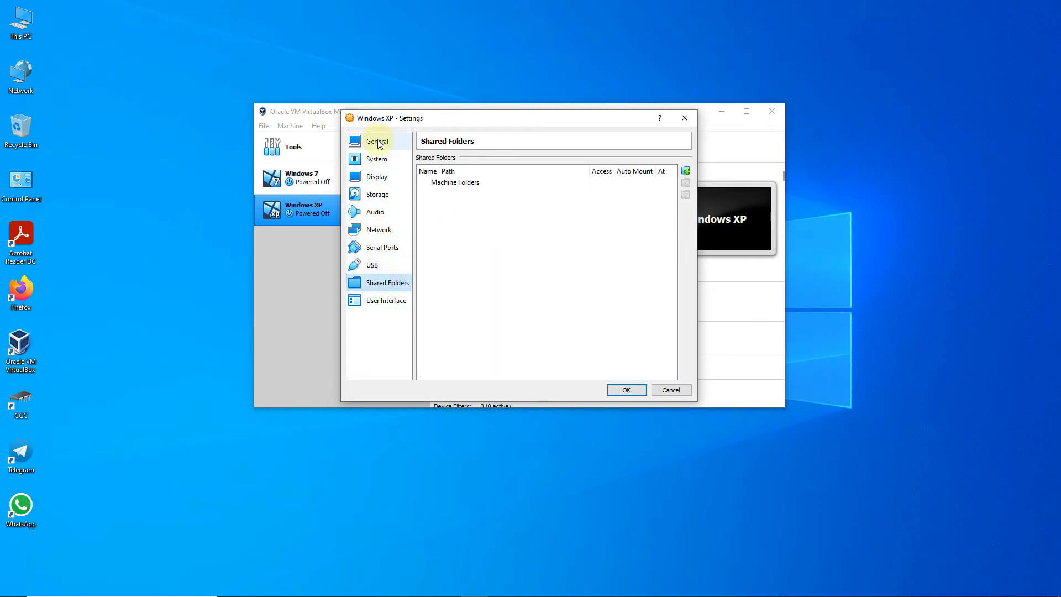
click(378, 142)
click(635, 391)
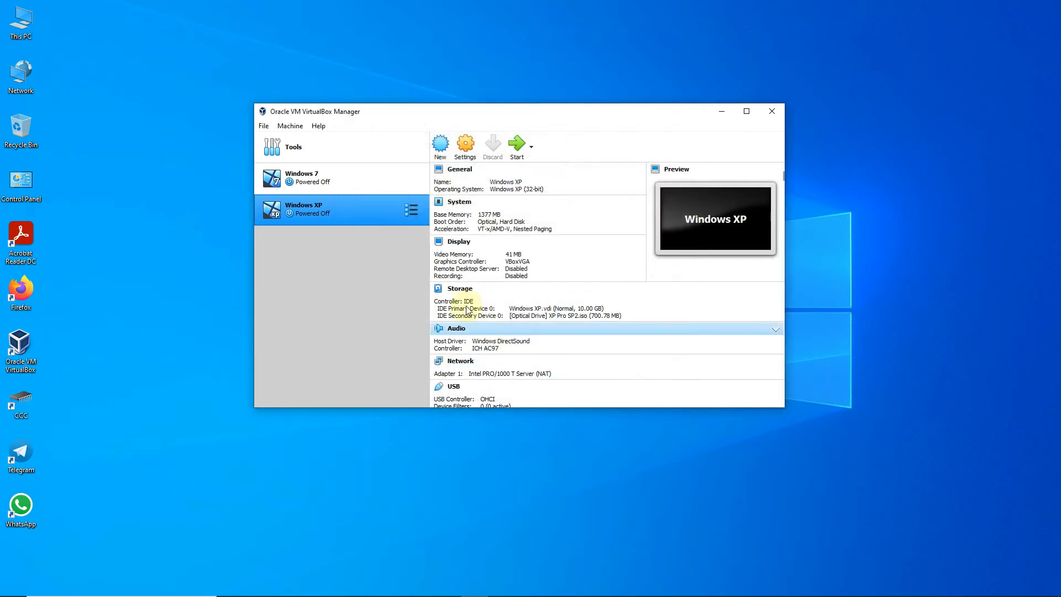
Step: Start the Windows XP machine with XP Pro SP2.iso chosen as the start-up disk
click(520, 145)
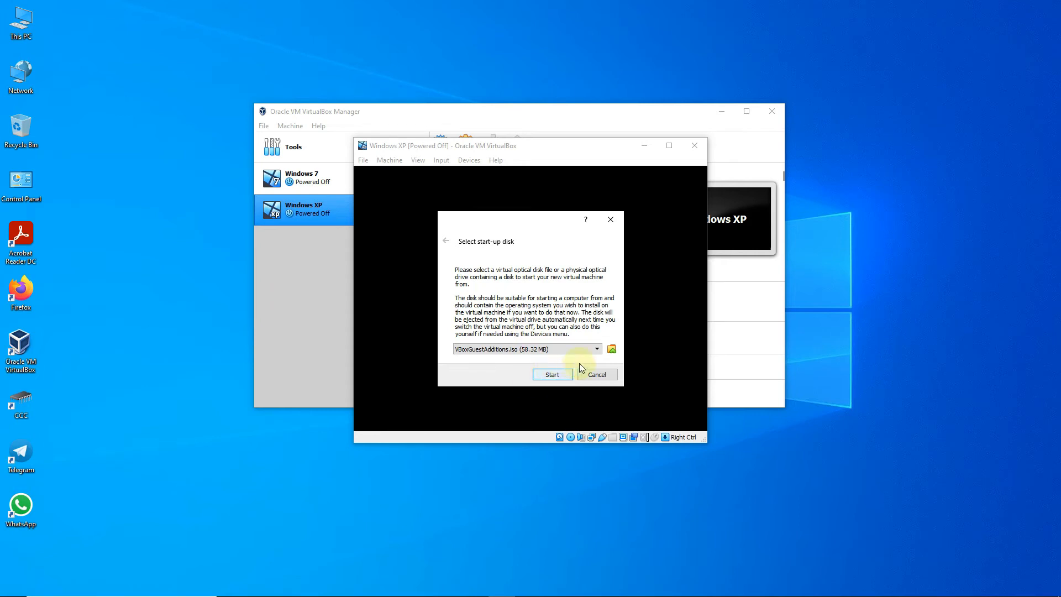
click(598, 349)
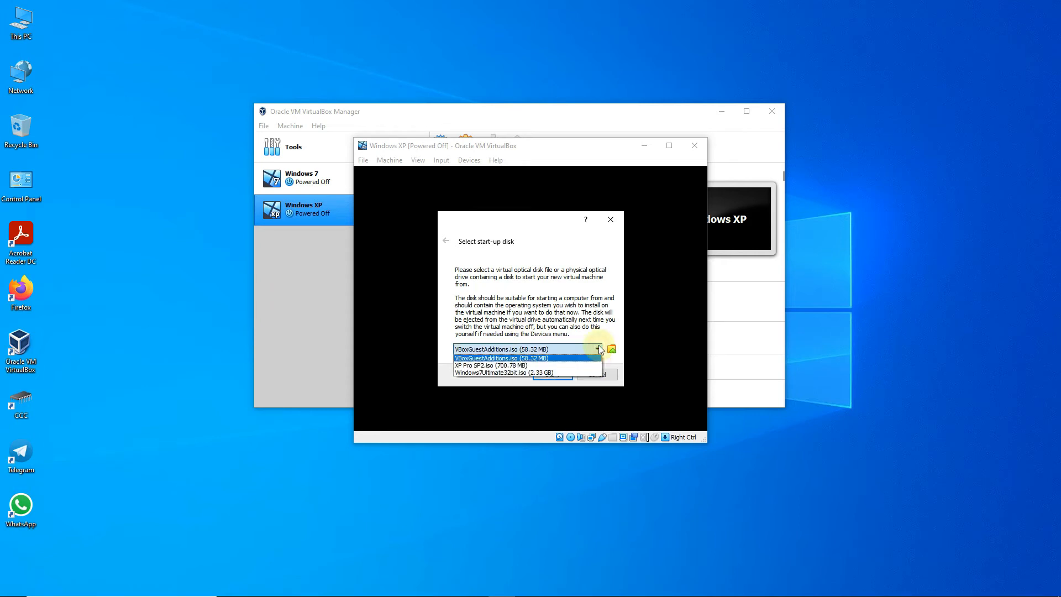
click(506, 365)
click(552, 375)
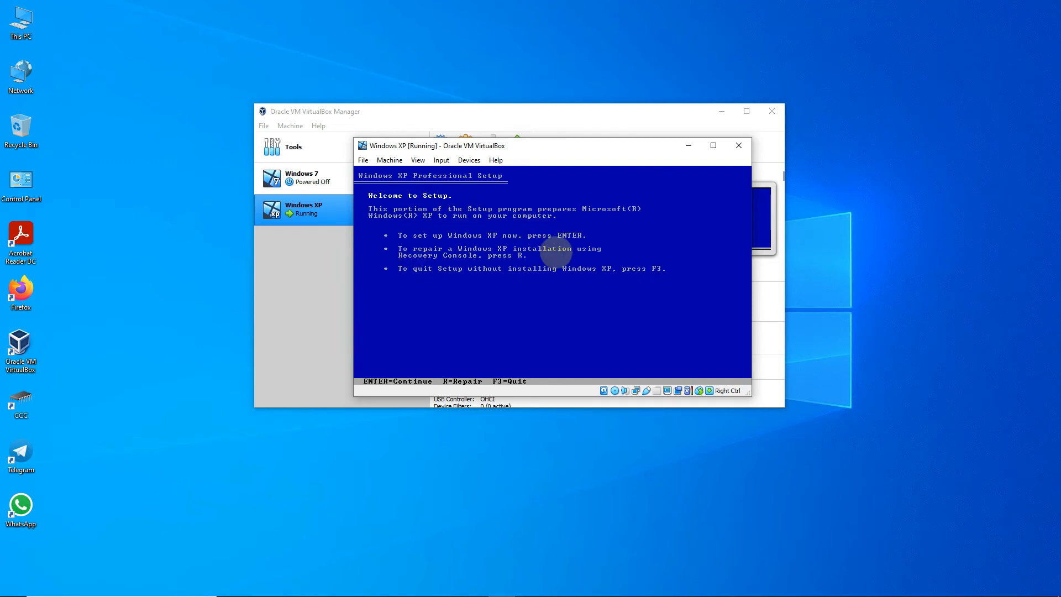
Step: Accept the licence with F8, quick-format the unpartitioned space as NTFS, and restart
key(Return)
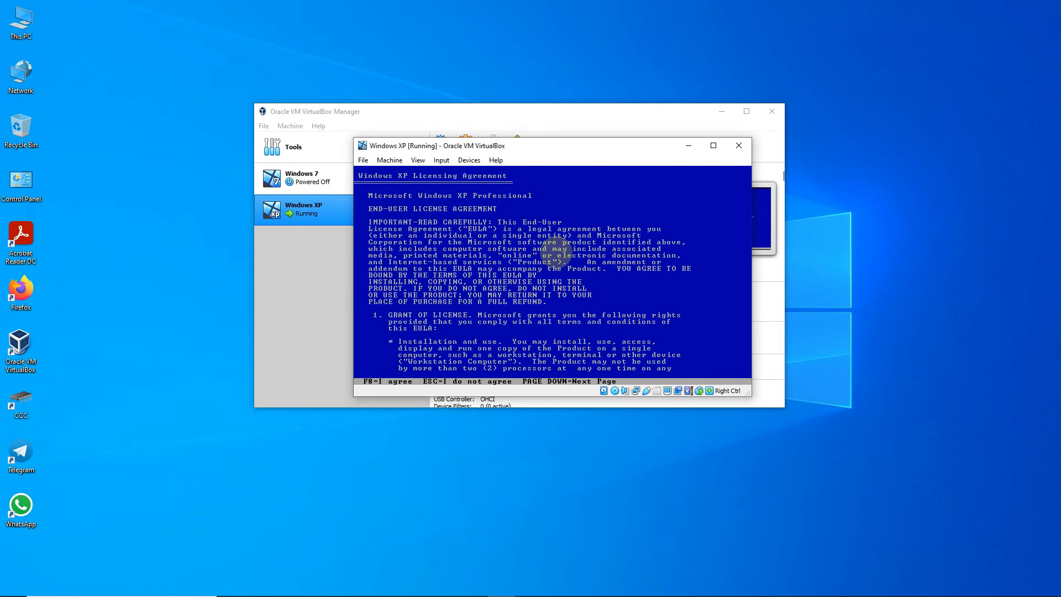
key(F8)
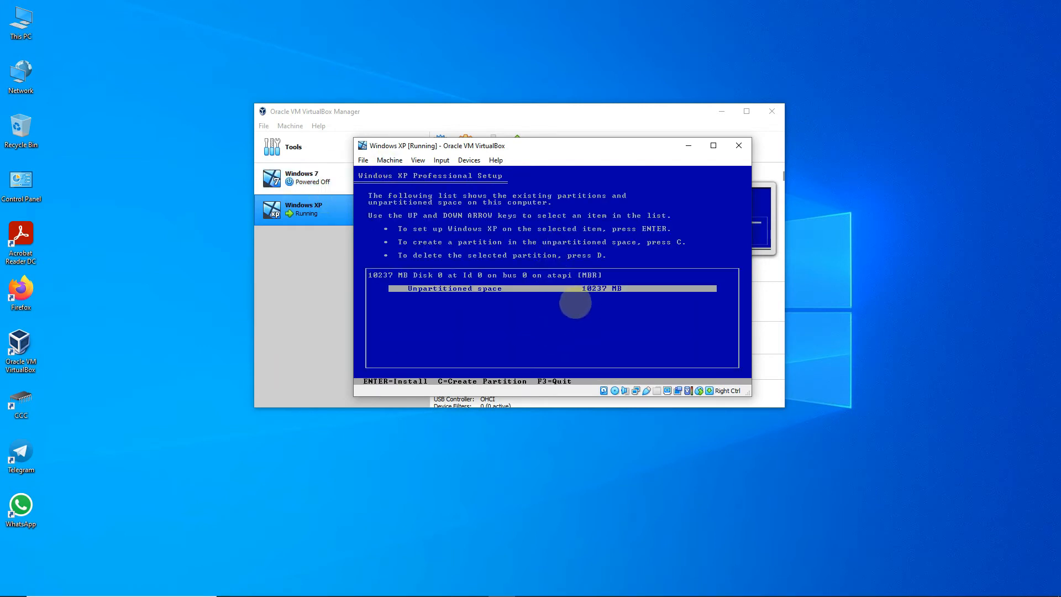
key(Return)
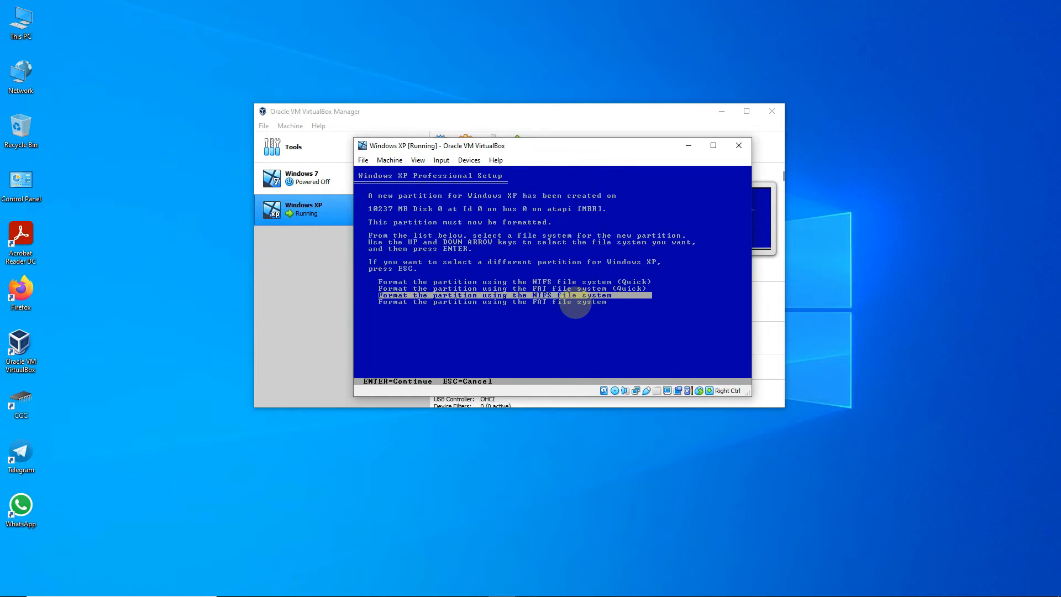
key(Up)
key(Up)
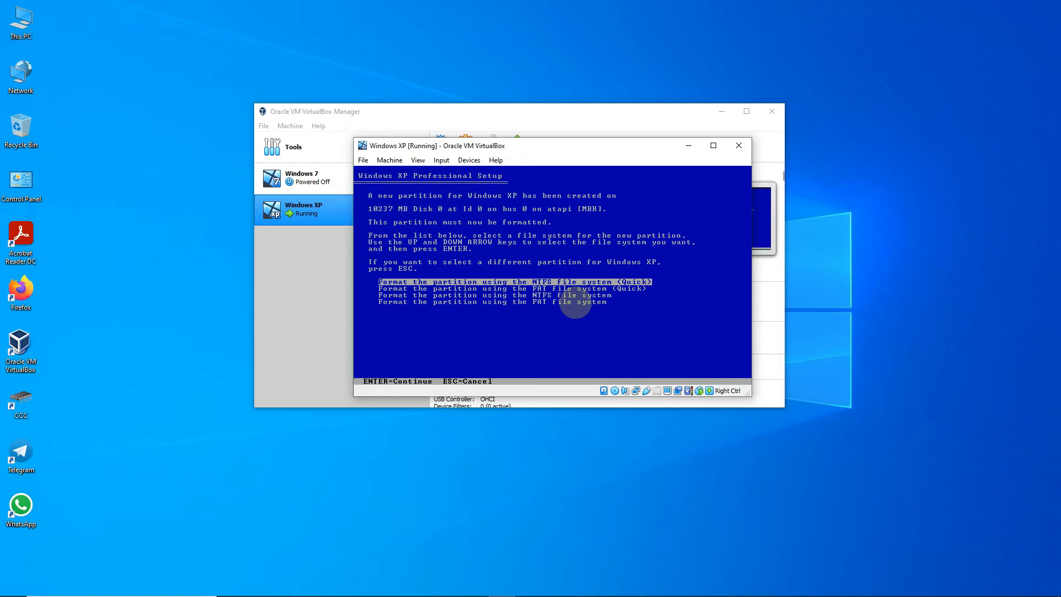
key(Return)
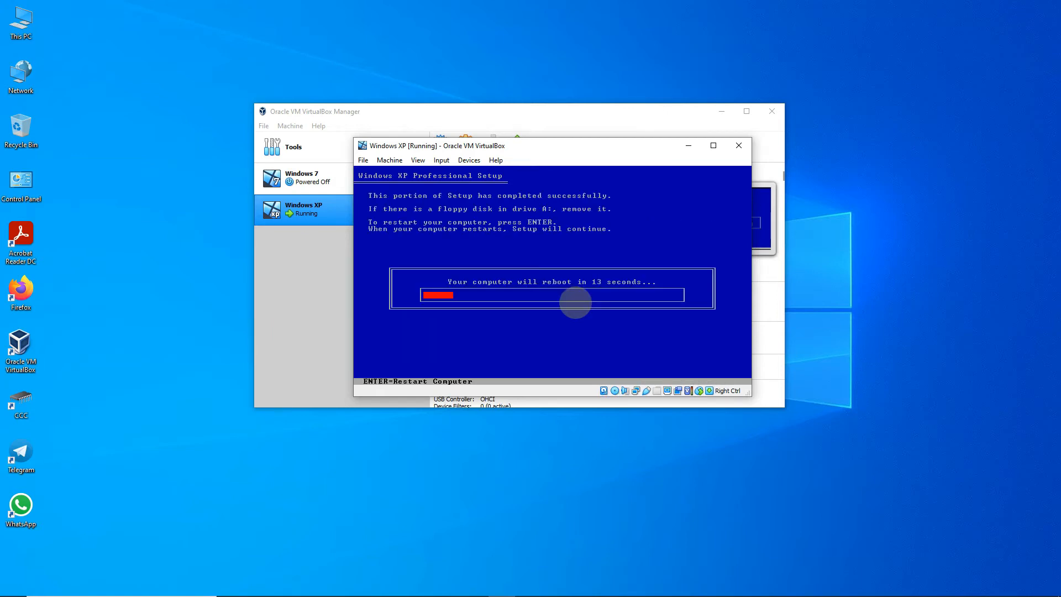
key(Return)
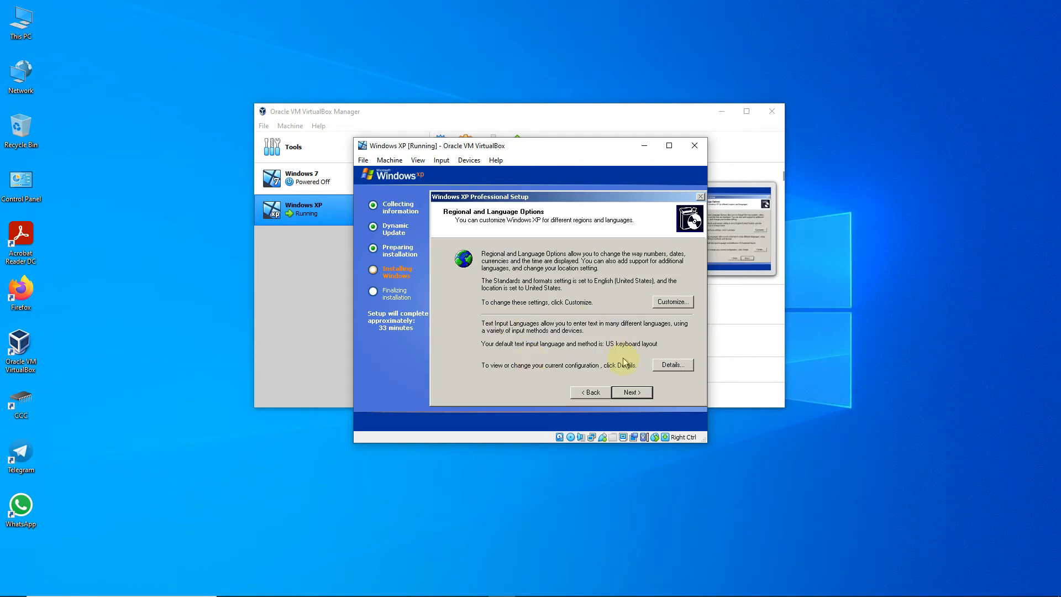
Step: Keep default regional settings and enter the owner name and organization
click(633, 393)
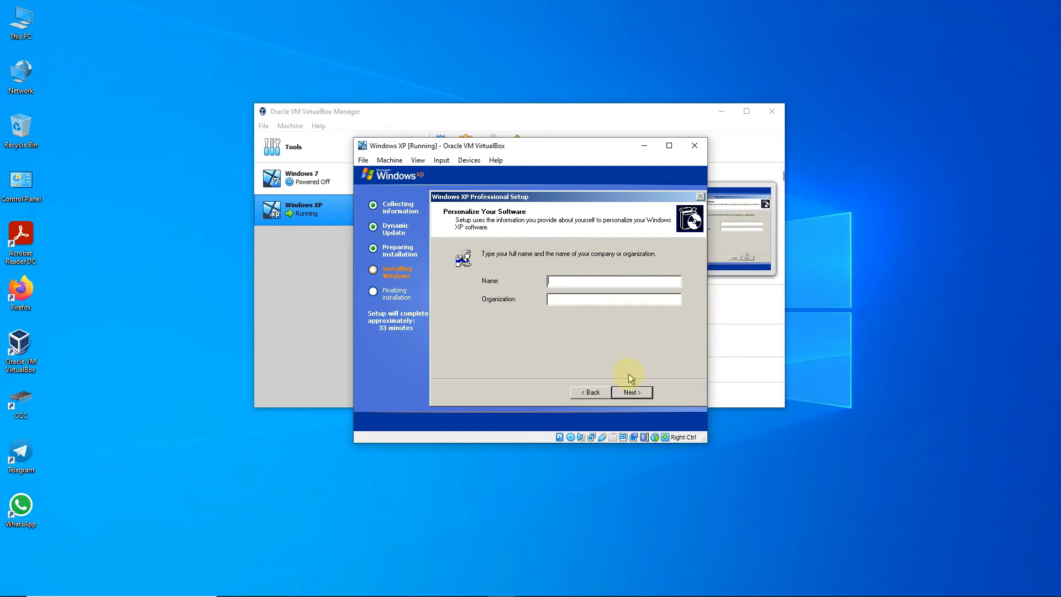
text(user)
key(Tab)
text(none)
click(635, 392)
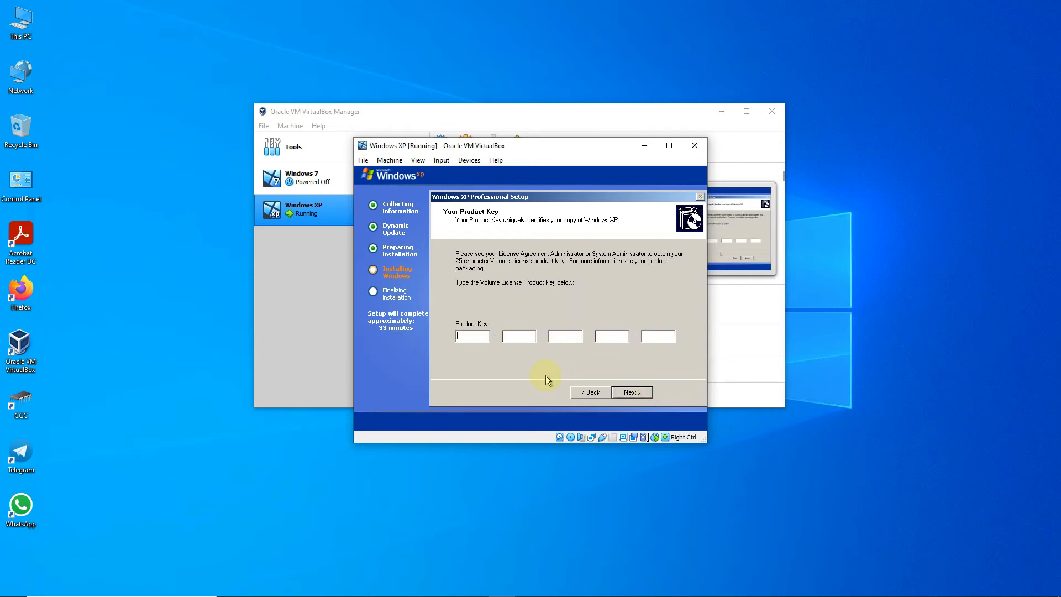
Step: Enter the product key, then fix the rejected key by deleting a stray comma
click(630, 391)
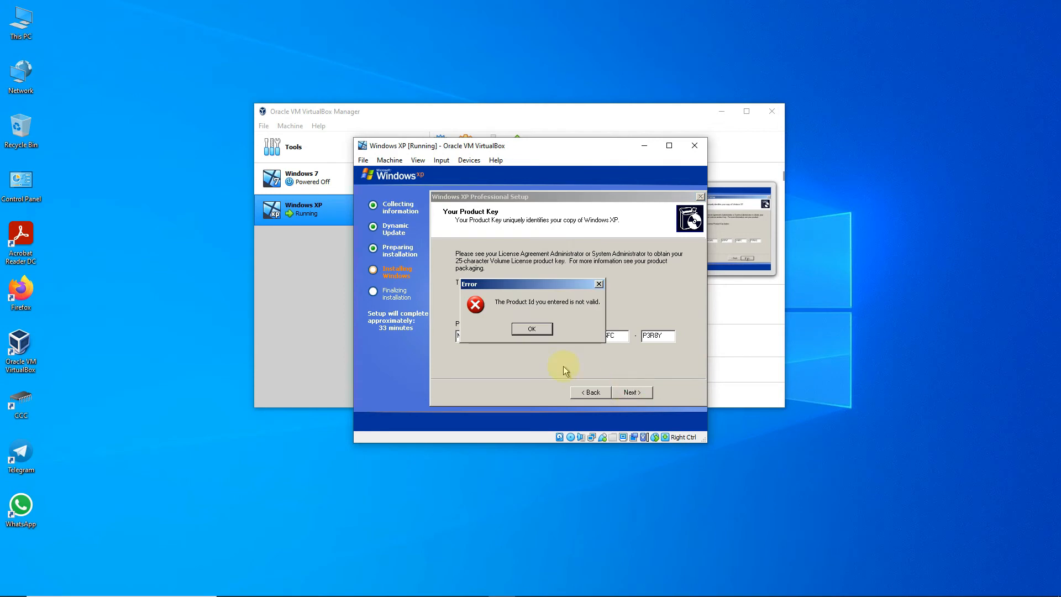
click(545, 334)
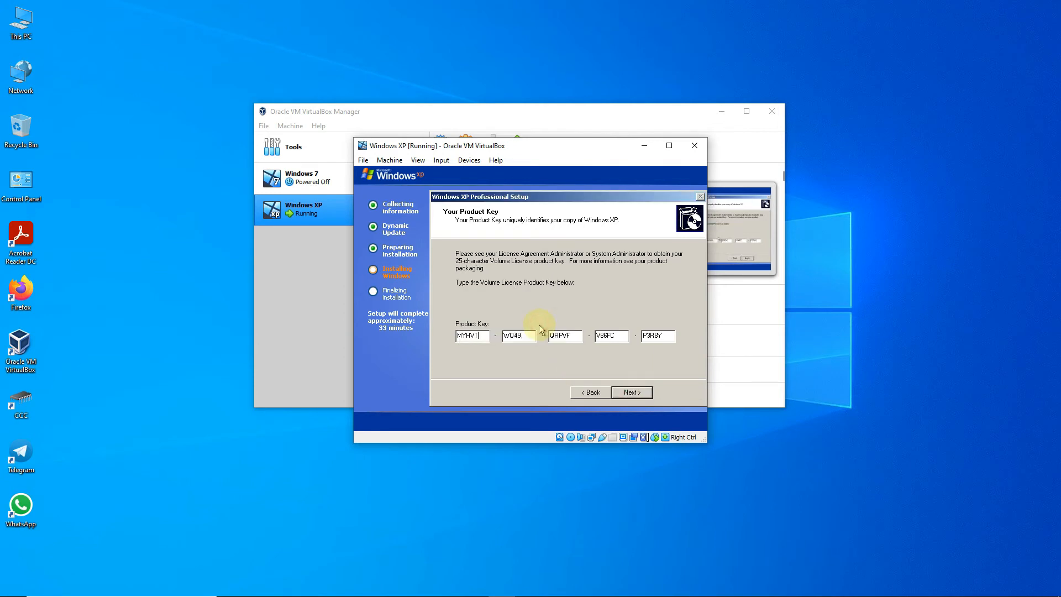
click(504, 339)
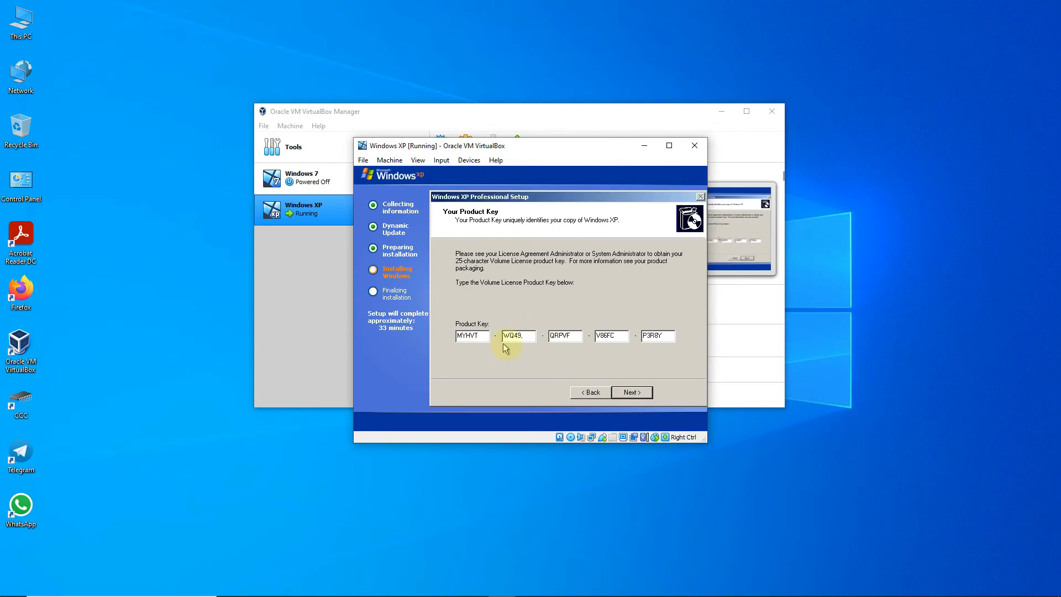
click(527, 335)
key(BackSpace)
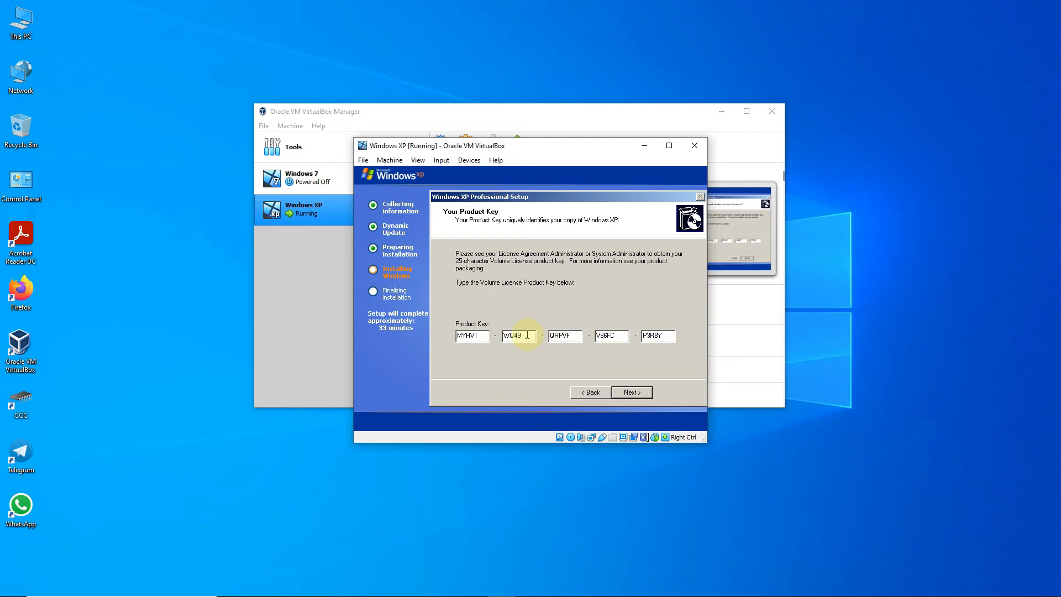
click(630, 393)
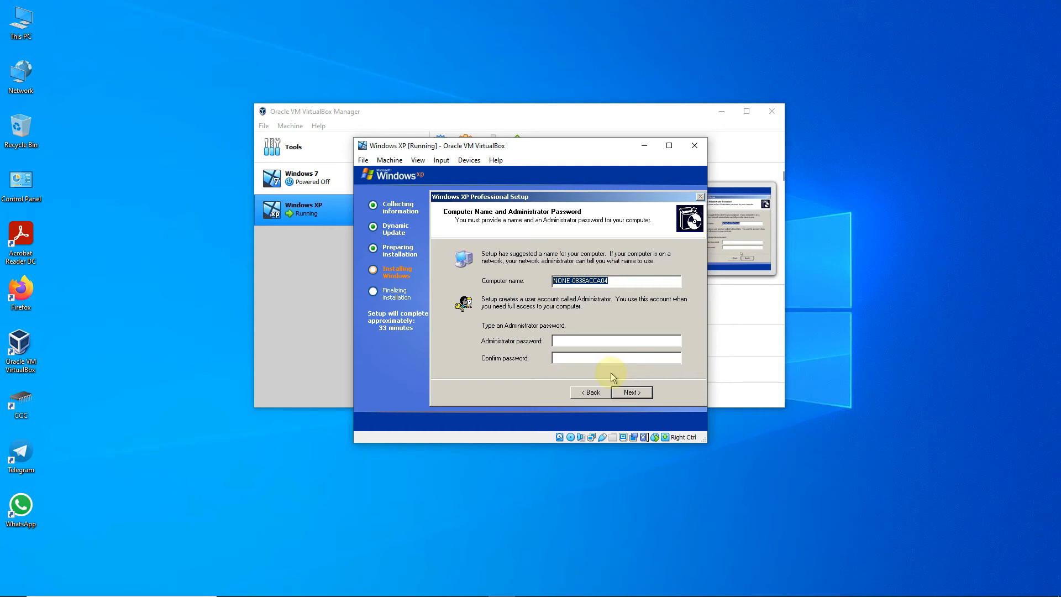
Step: Name the computer mypc
text(my)
text(comp)
text(uter)
key(BackSpace)
key(BackSpace)
key(BackSpace)
key(BackSpace)
key(BackSpace)
key(BackSpace)
key(BackSpace)
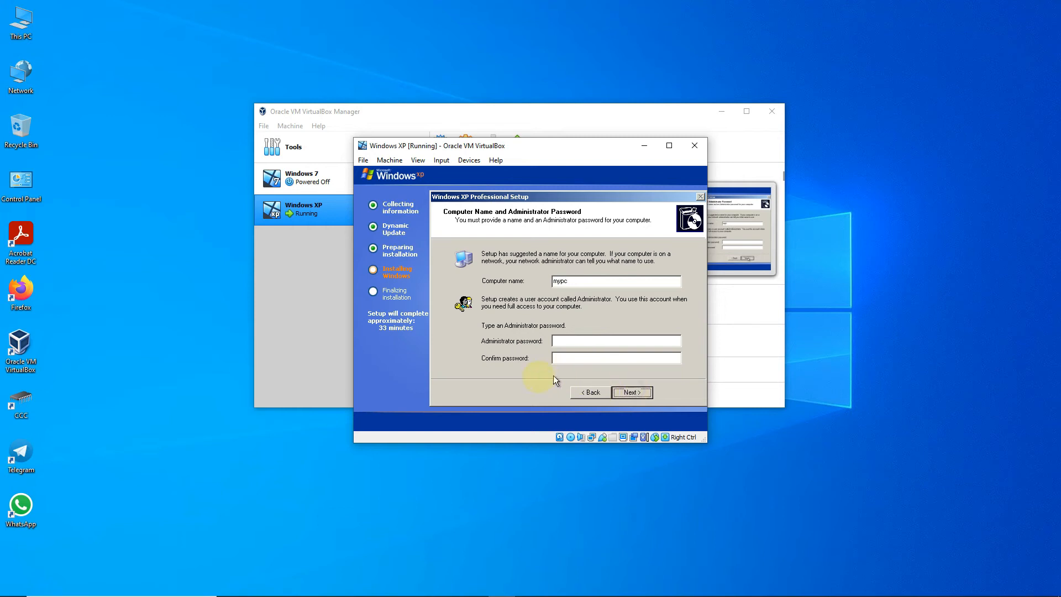
key(Return)
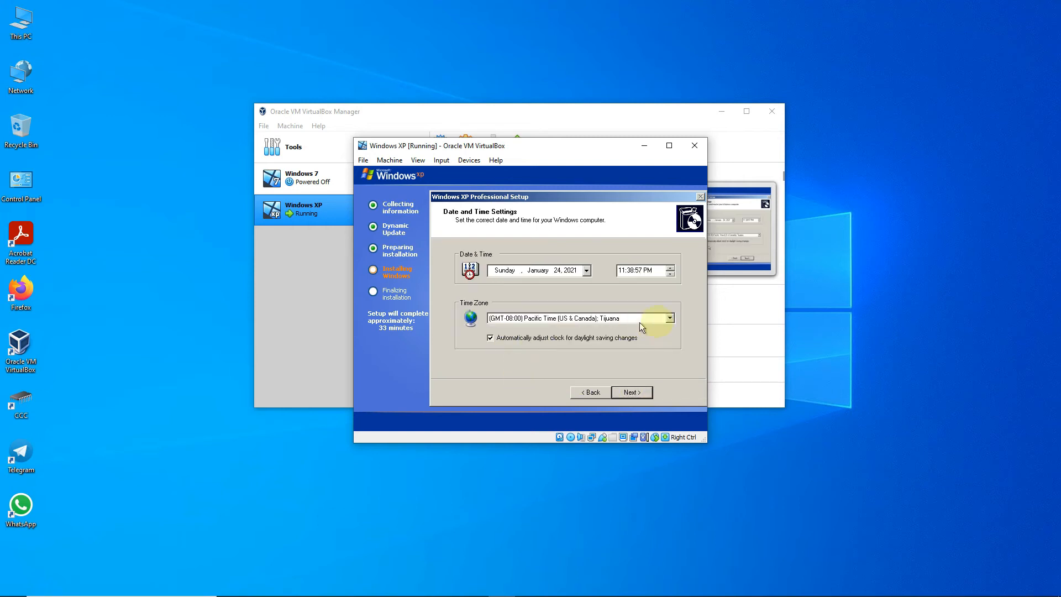
Step: Set the time zone to (GMT+08:00) Kuala Lumpur, Singapore and keep typical networking in WORKGROUP
click(669, 318)
scroll(669, 353, down, 10)
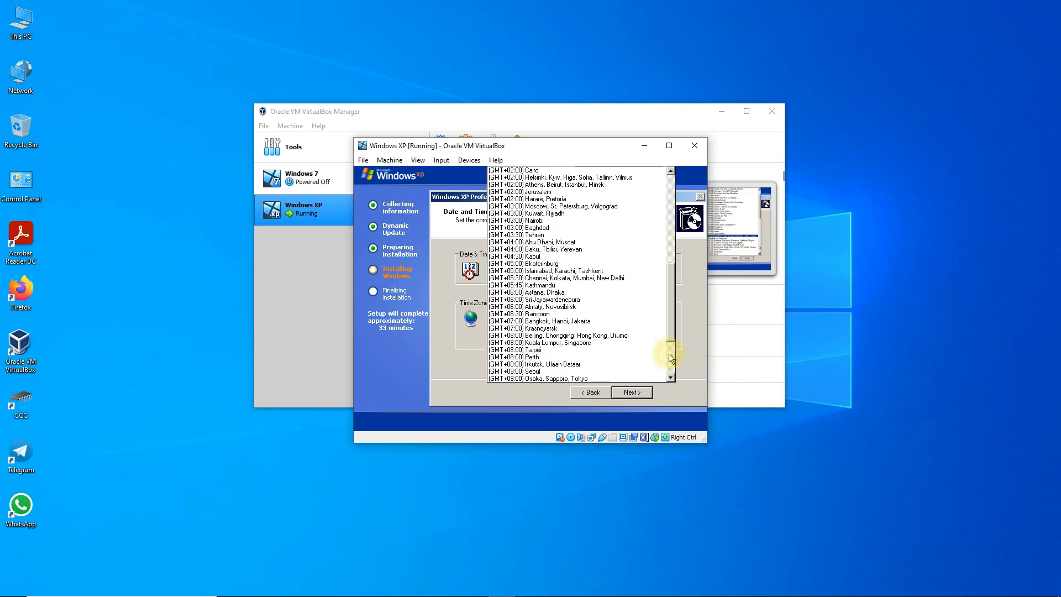
click(615, 343)
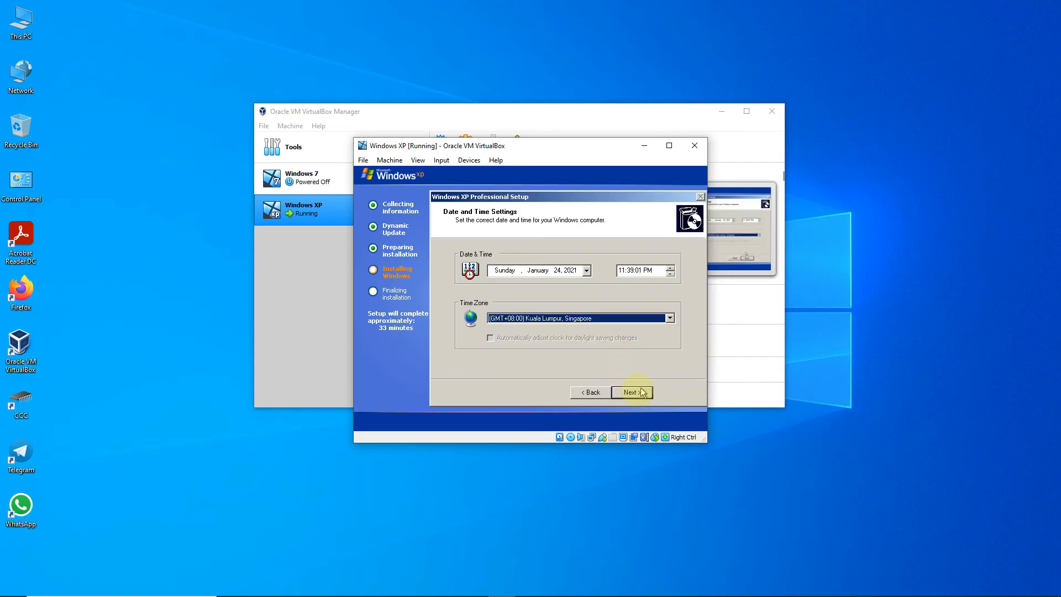
click(635, 390)
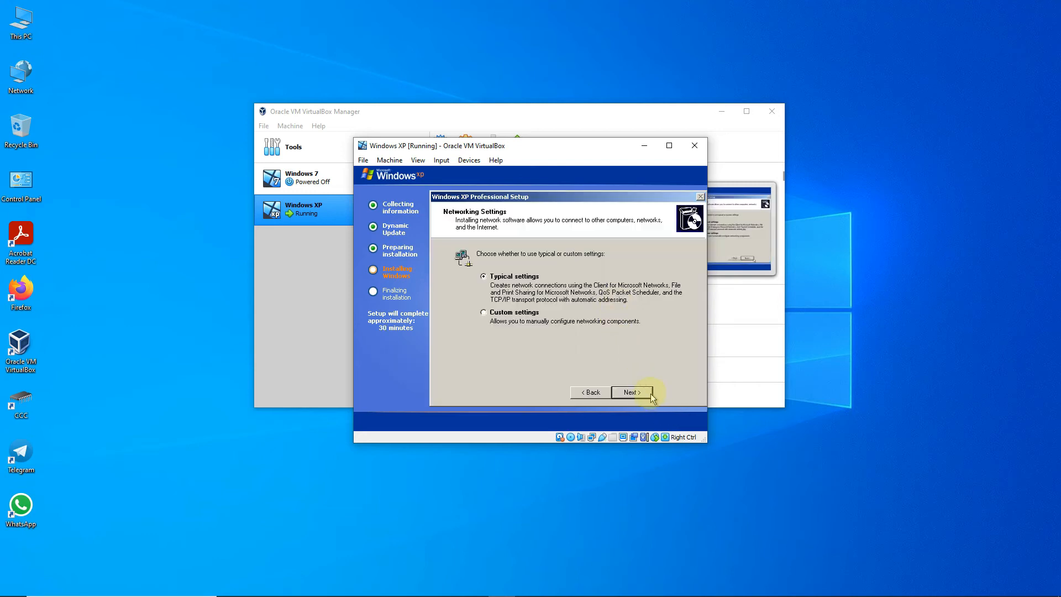
click(638, 392)
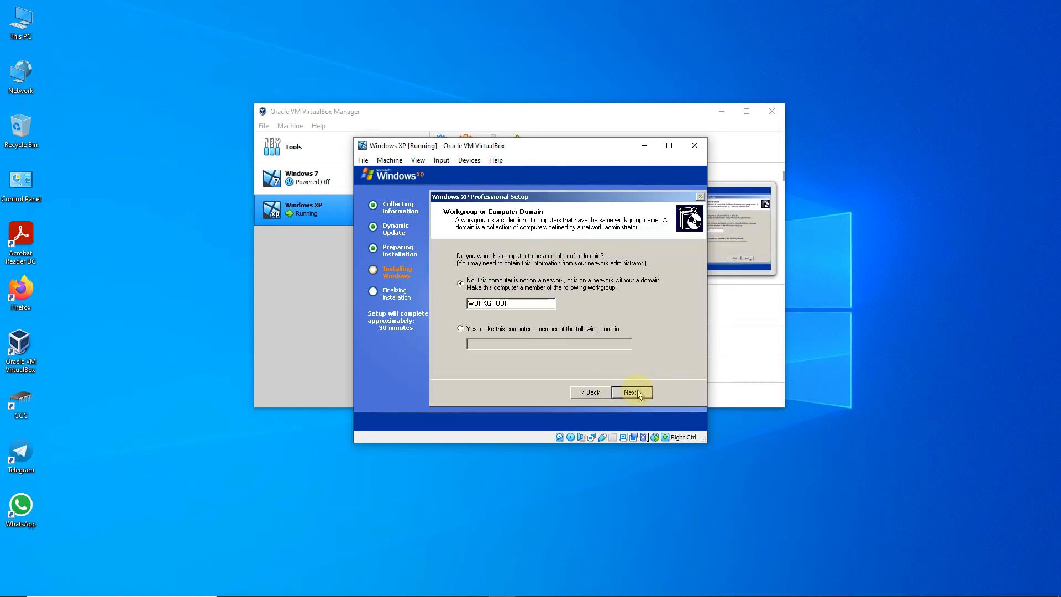
click(637, 392)
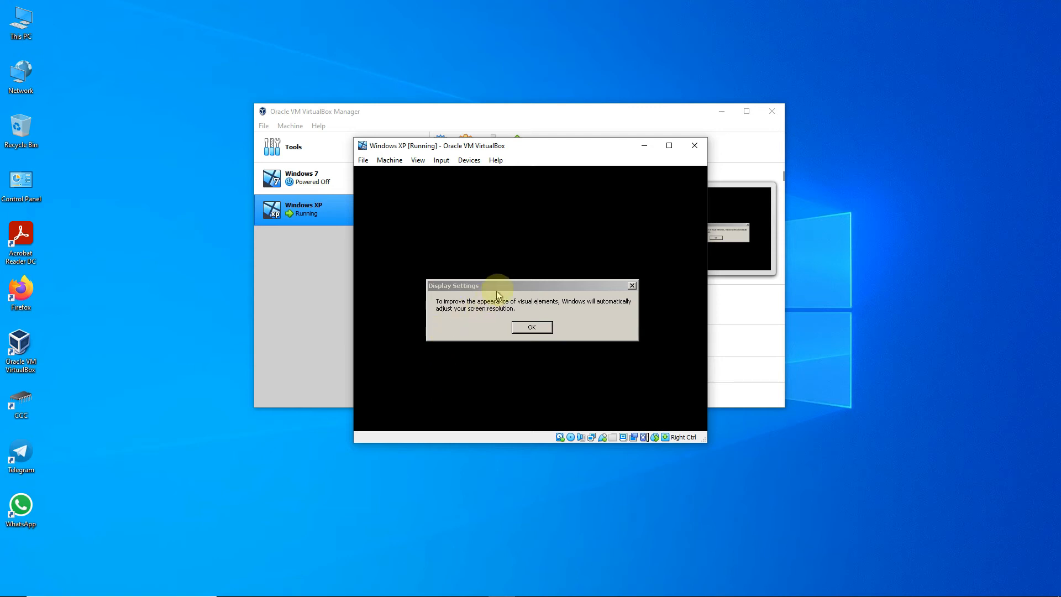
Step: Accept the new resolution in Display and Monitor Settings, then move the VM window up-left
click(531, 326)
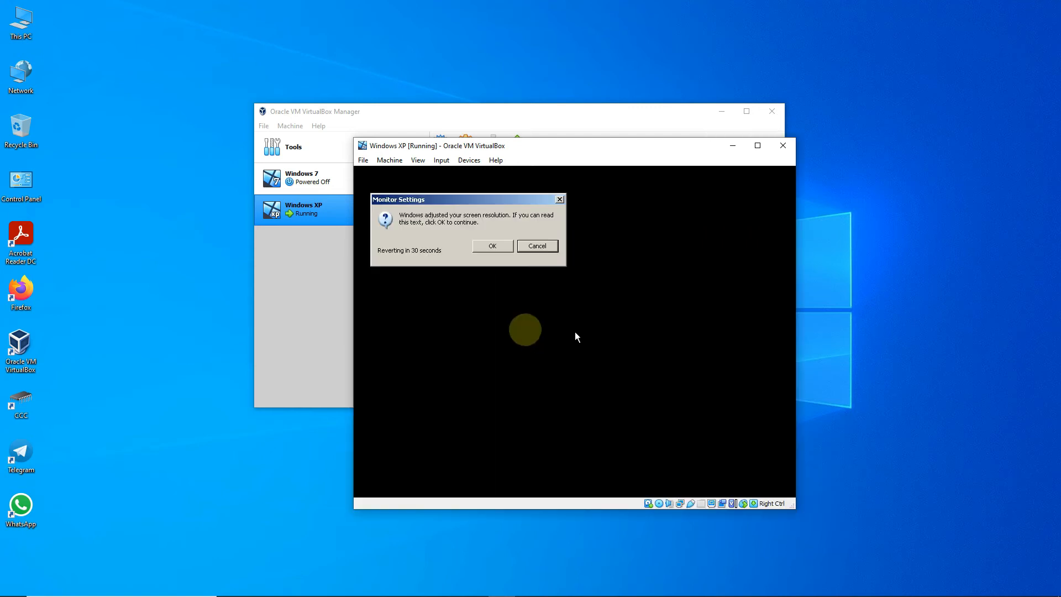
click(493, 247)
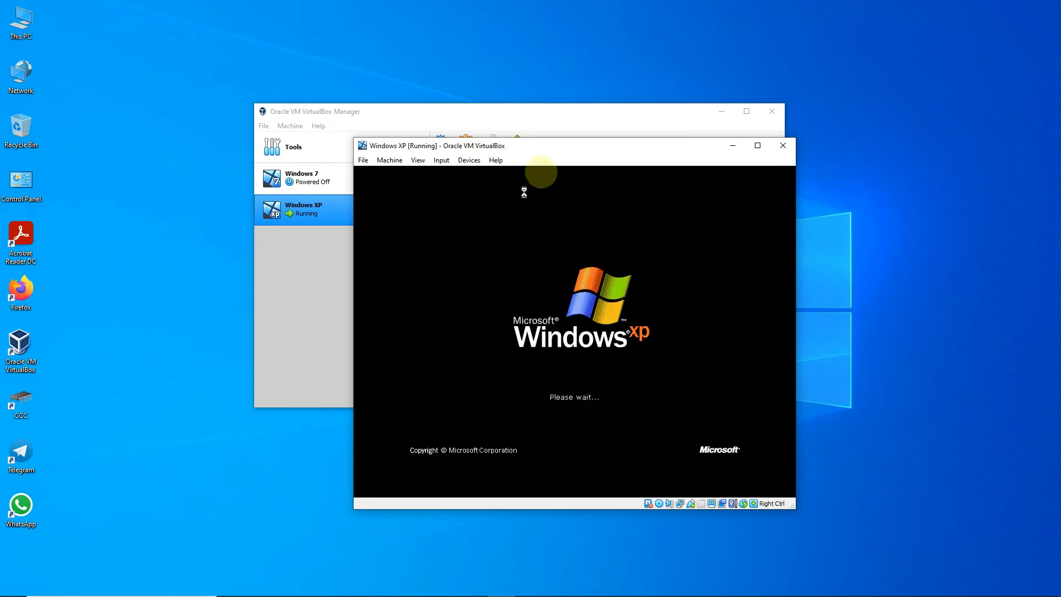
drag(561, 151, 514, 105)
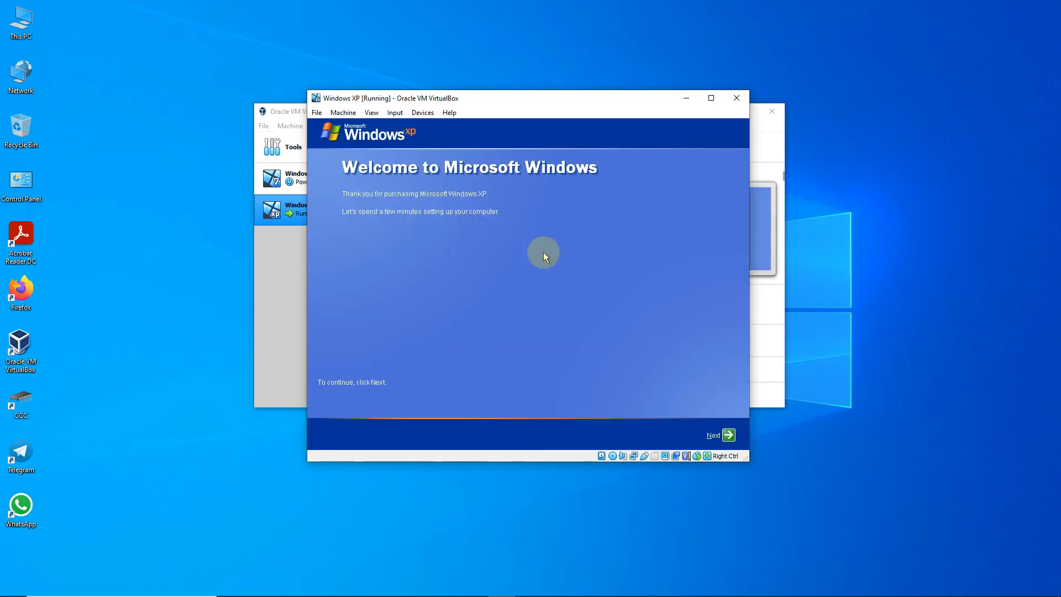
Step: Decline automatic updates and registration, create an account named user, and finish setup
click(732, 436)
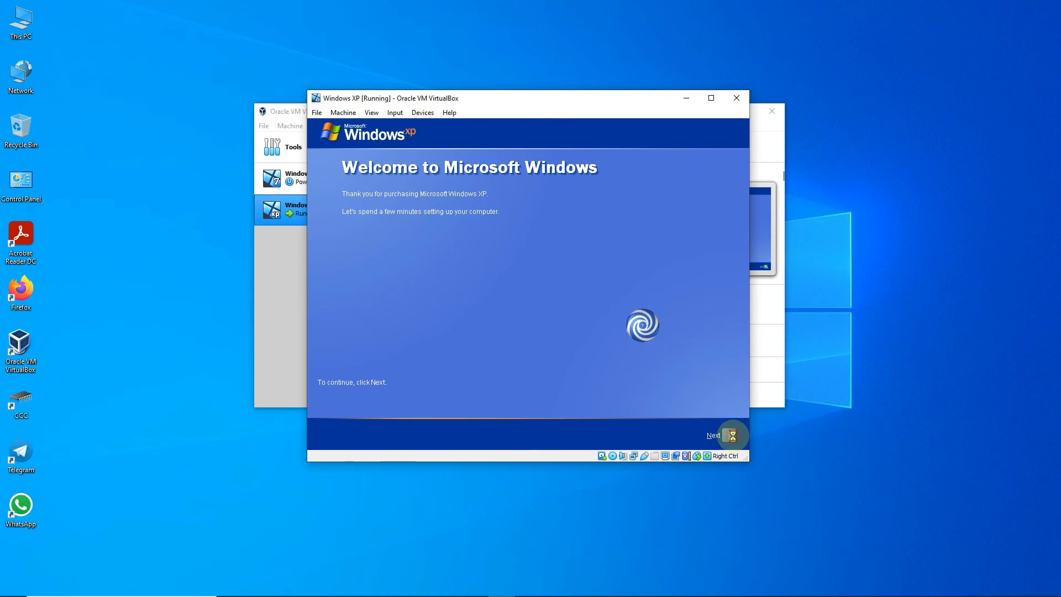
click(442, 299)
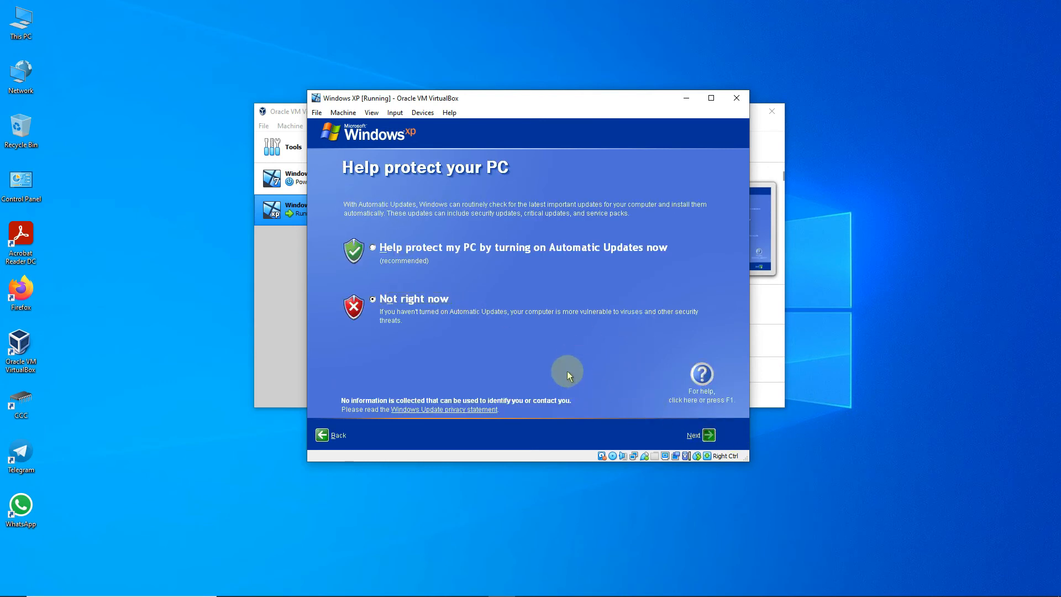
click(685, 436)
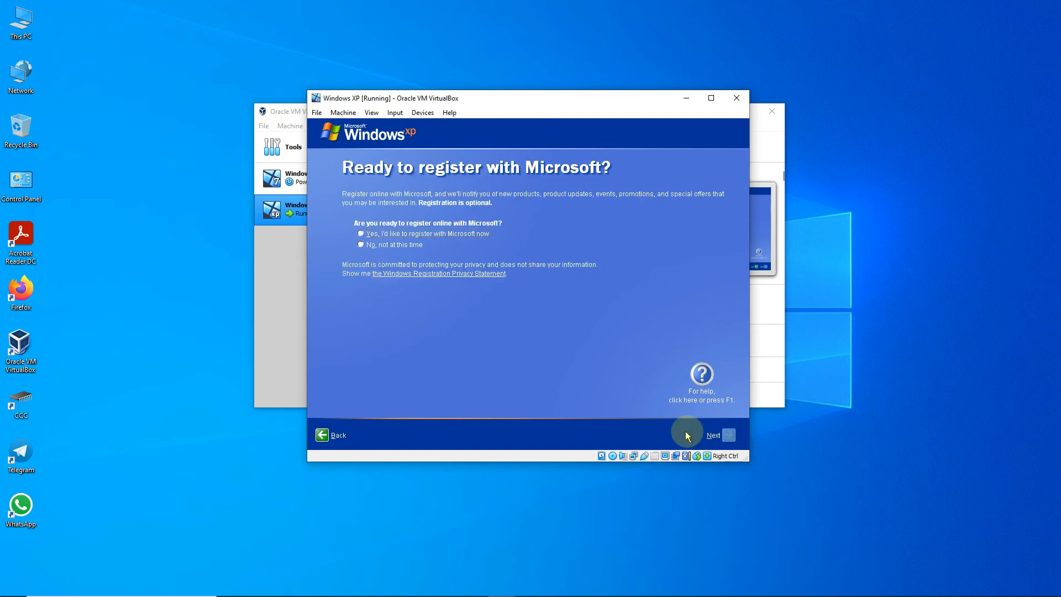
click(401, 244)
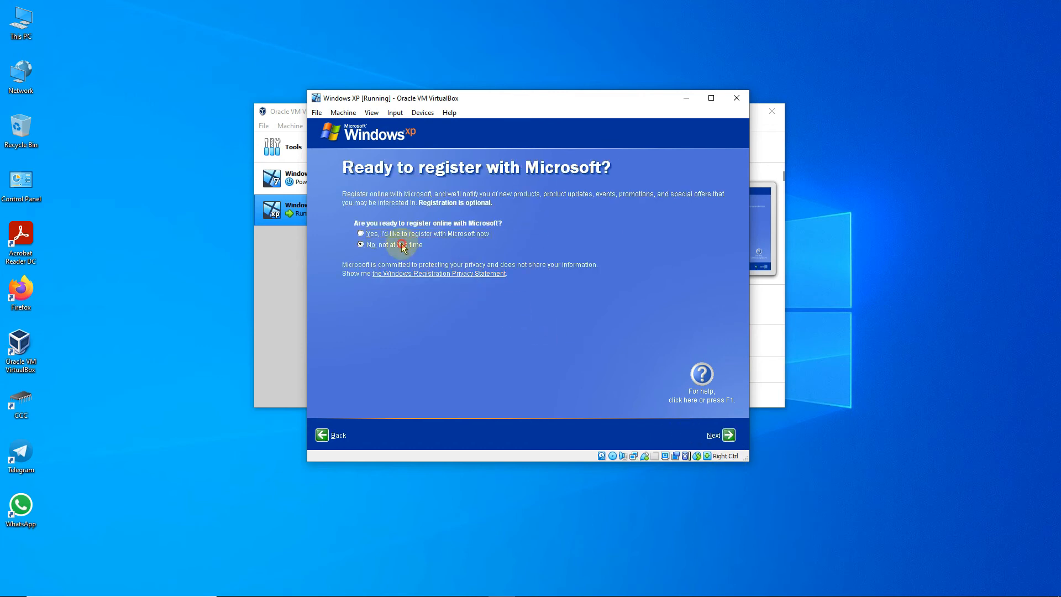
click(728, 437)
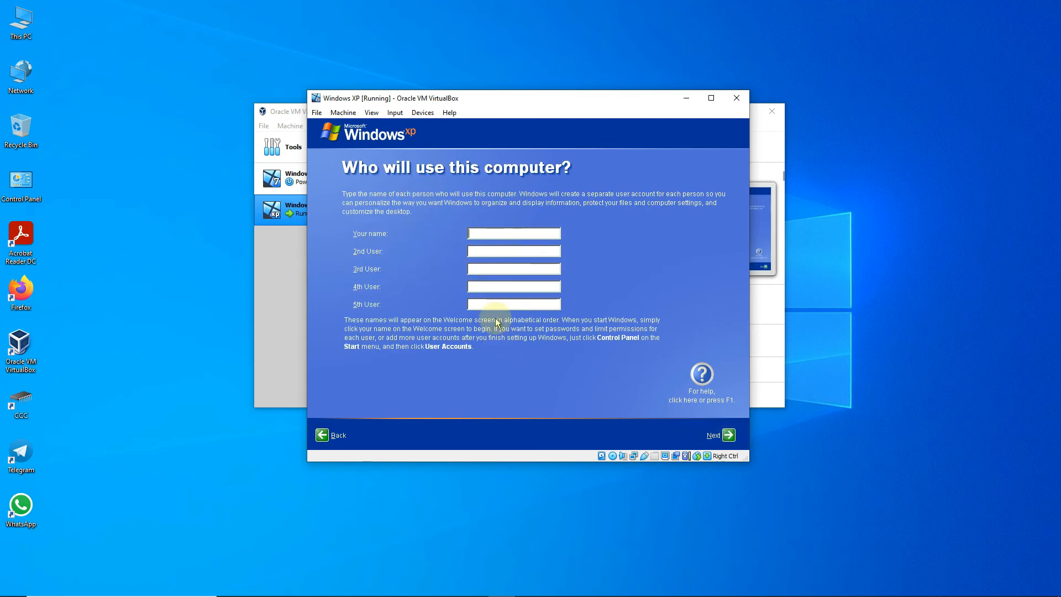
text(user)
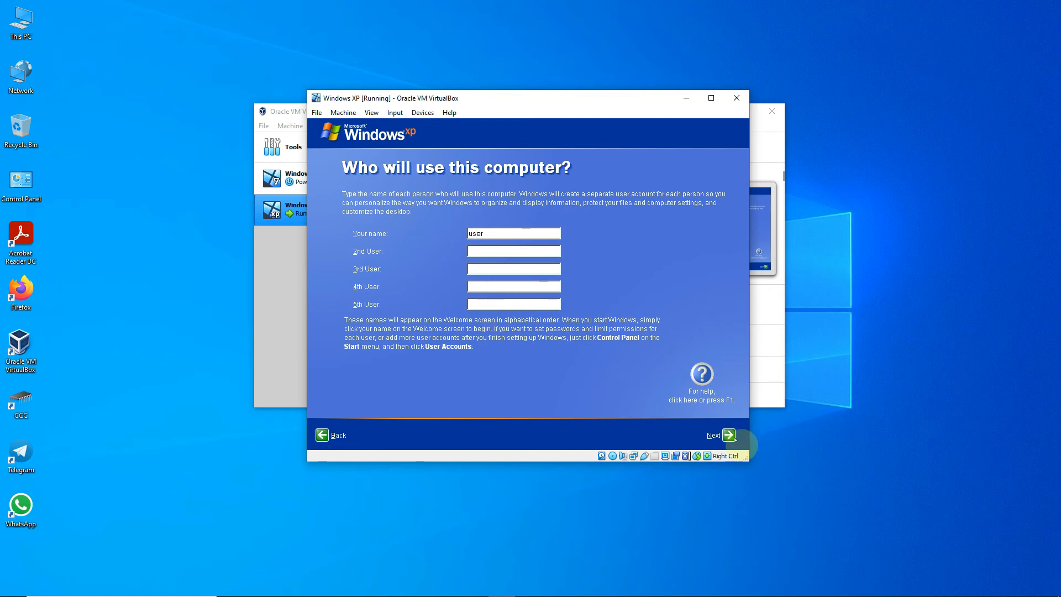
click(728, 436)
click(729, 436)
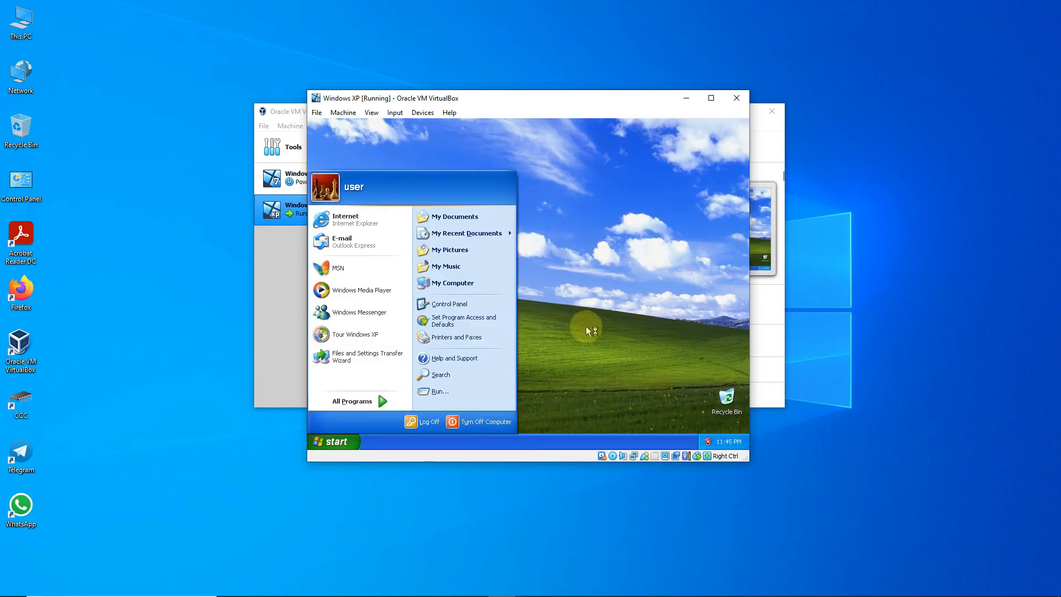
Step: Show the My Computer icon on the XP desktop
right_click(469, 286)
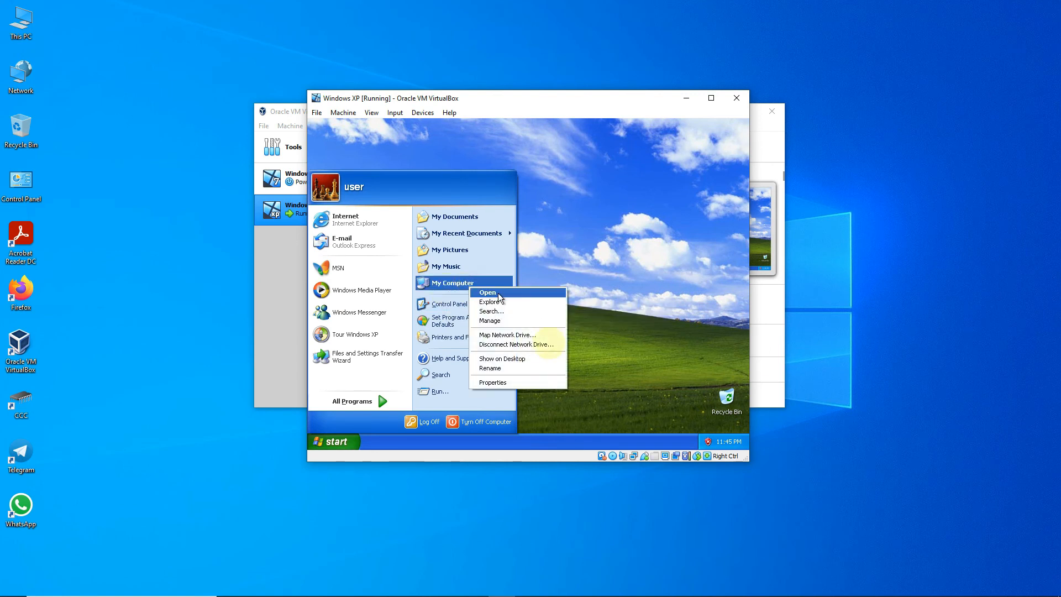
click(539, 358)
click(543, 351)
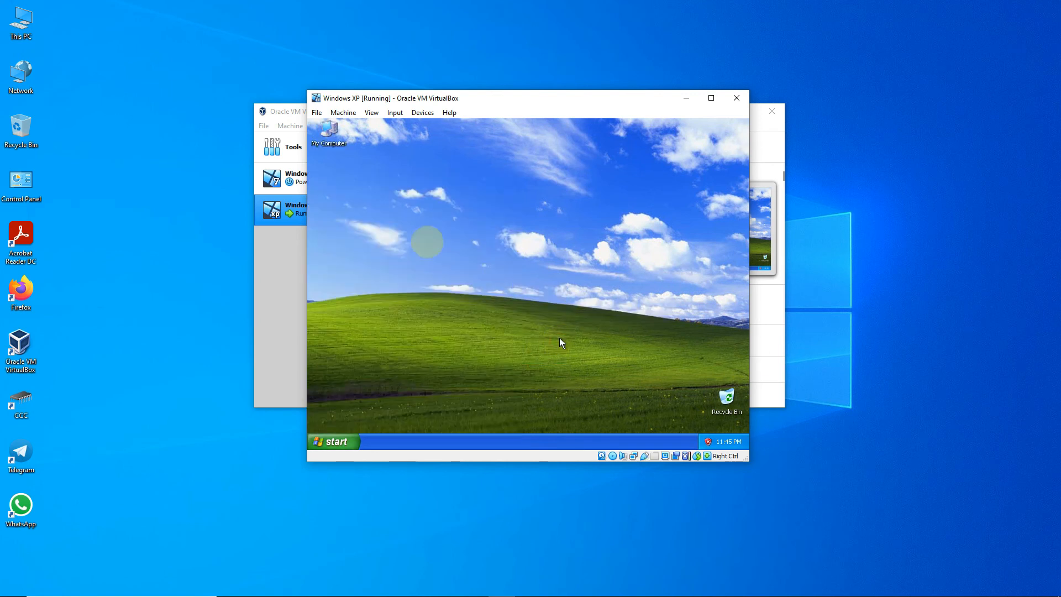
Step: Check System Properties (XP Professional SP2, 1.34 GB RAM), dismiss notices, and widen the VM window
right_click(339, 142)
click(401, 243)
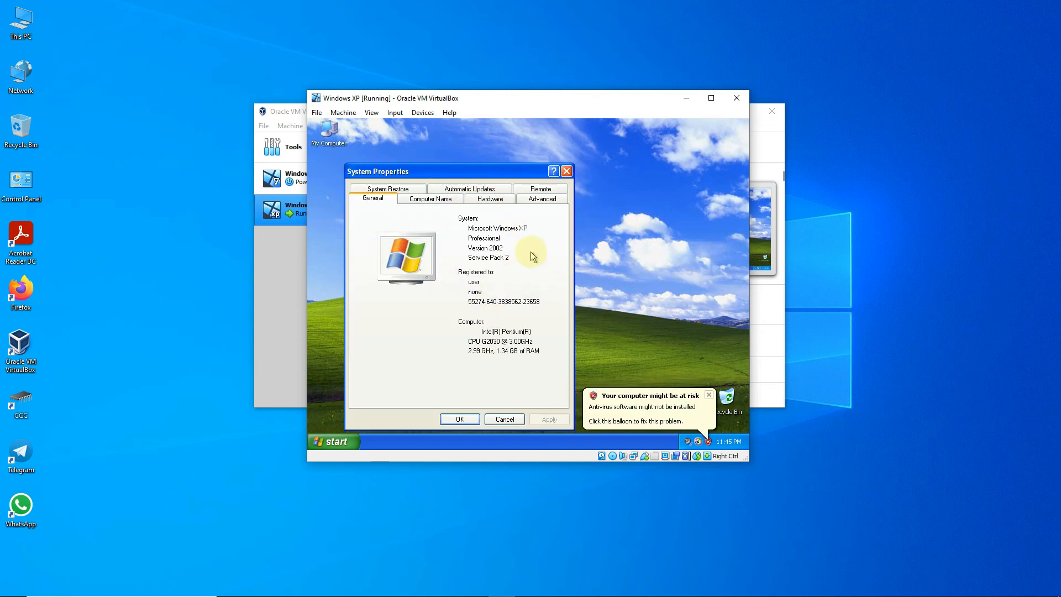
click(710, 396)
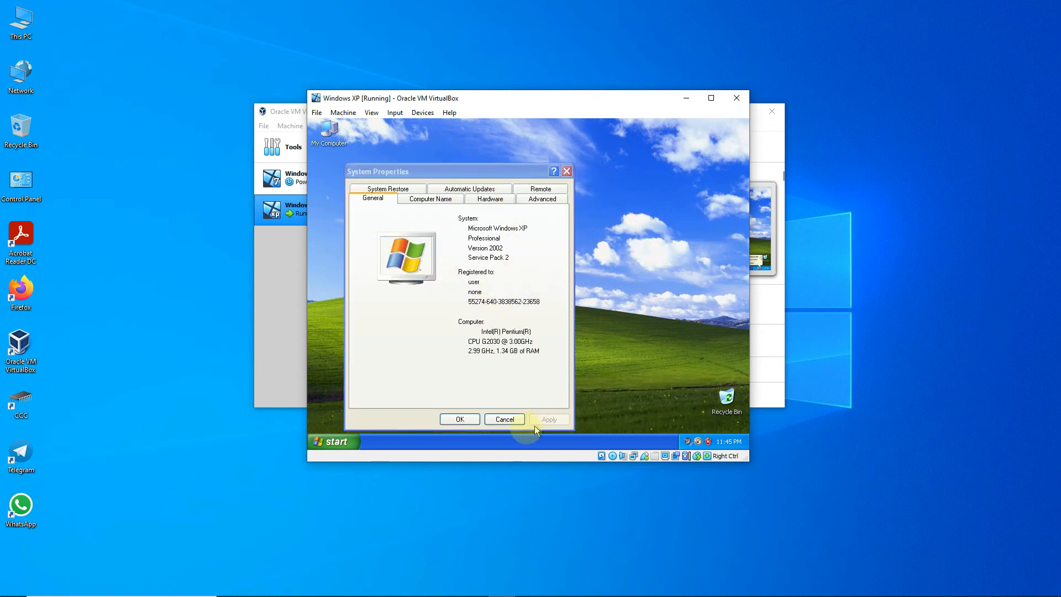
click(461, 420)
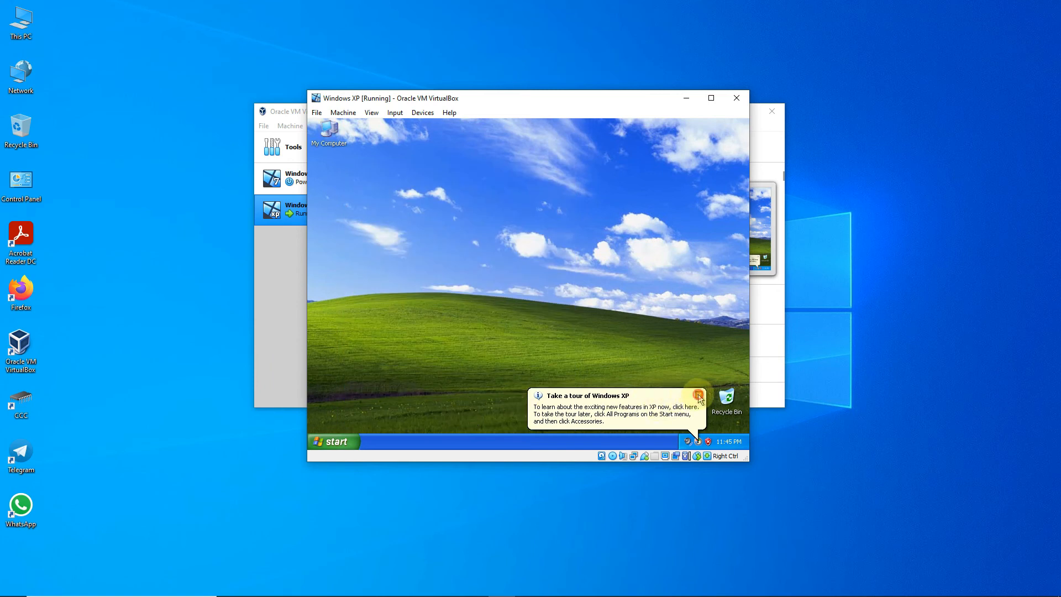
click(699, 395)
drag(747, 458, 891, 516)
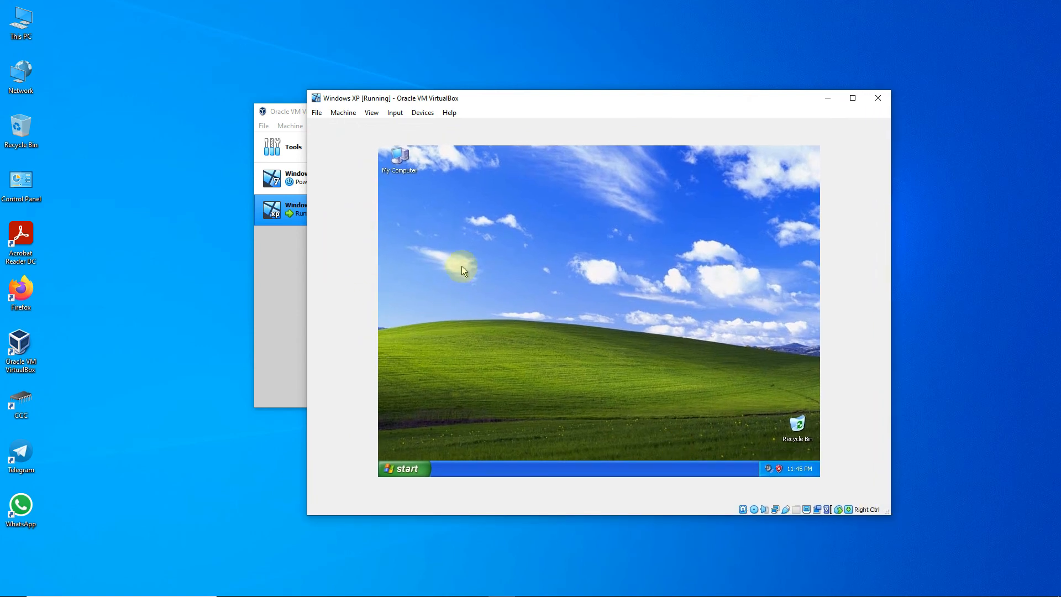
Step: Open My Computer, select Local Disk (C:), and insert the Guest Additions CD image from Devices
double_click(407, 150)
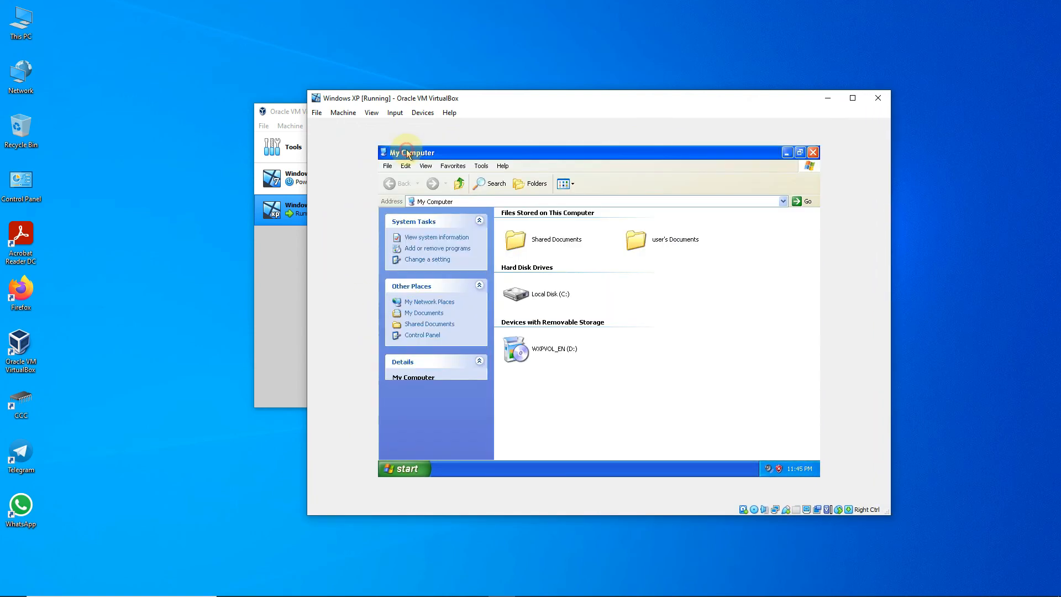
click(541, 294)
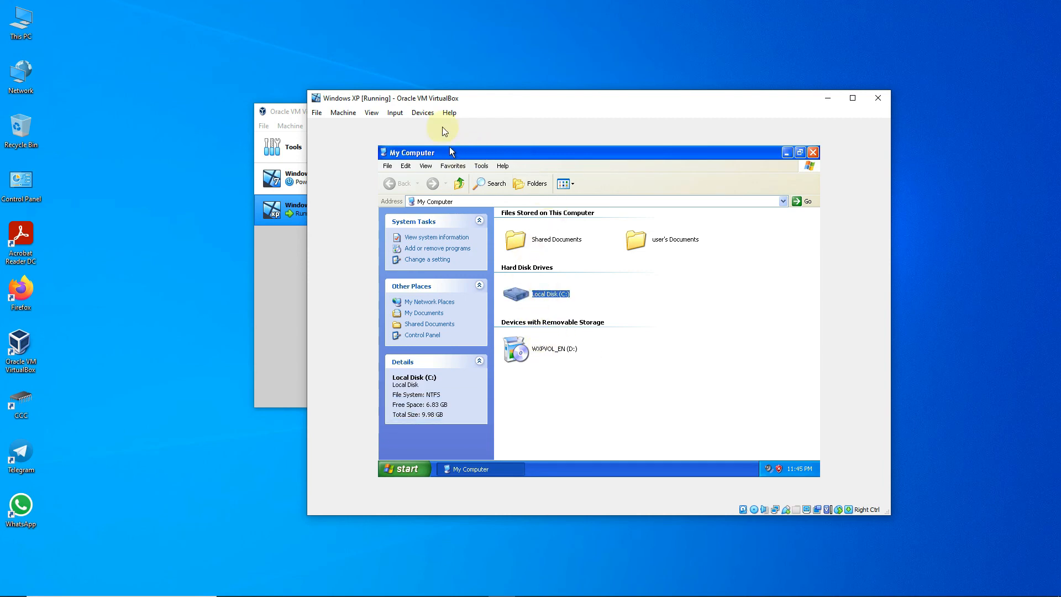
click(423, 113)
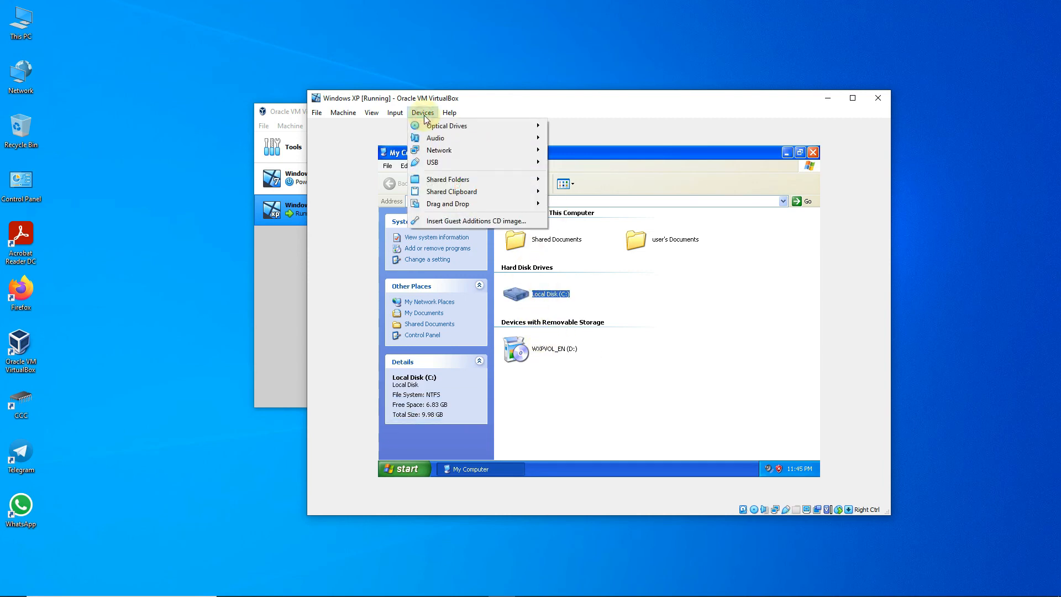
click(441, 222)
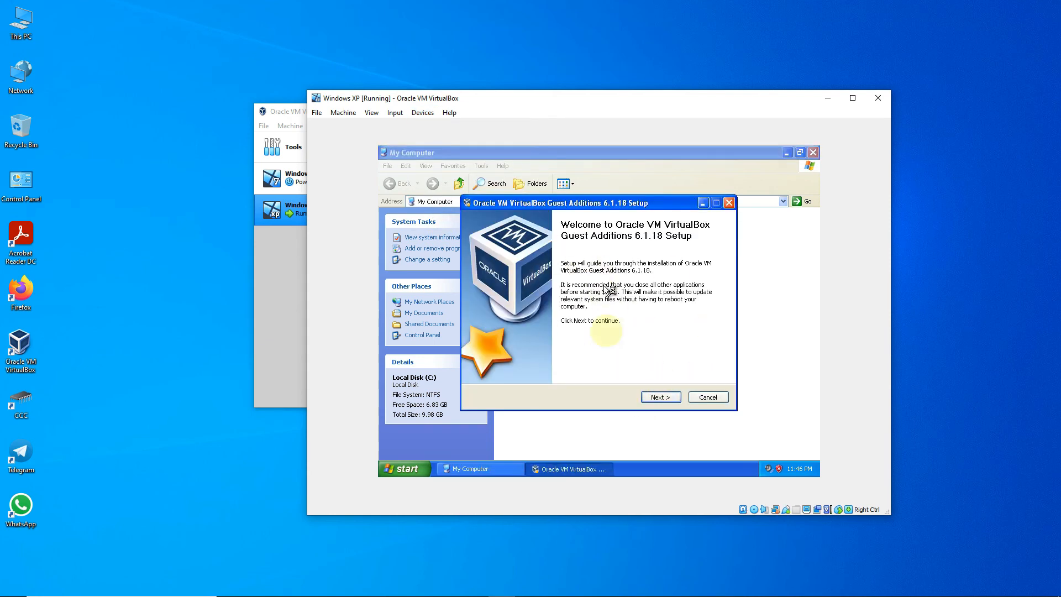
Step: Install Guest Additions 6.1.18 with default location and components, allow the driver, and reboot now
click(668, 398)
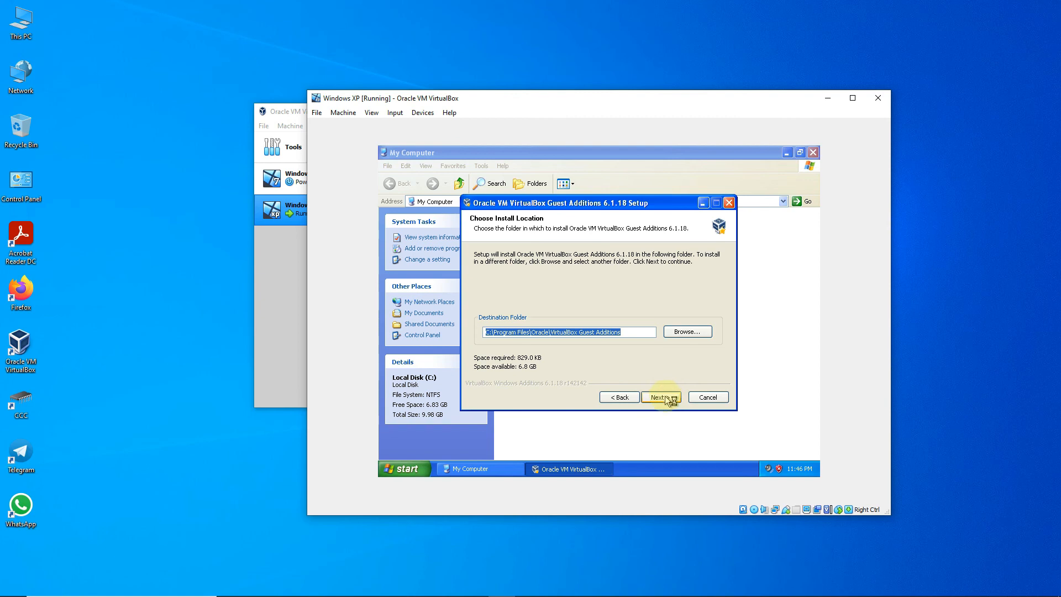
click(665, 396)
click(665, 396)
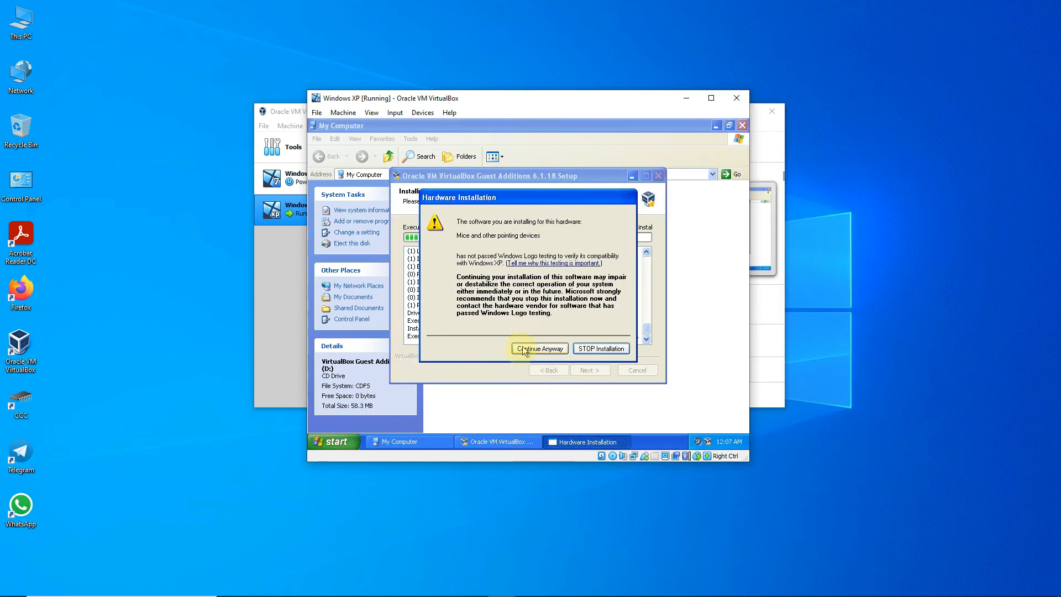
click(520, 350)
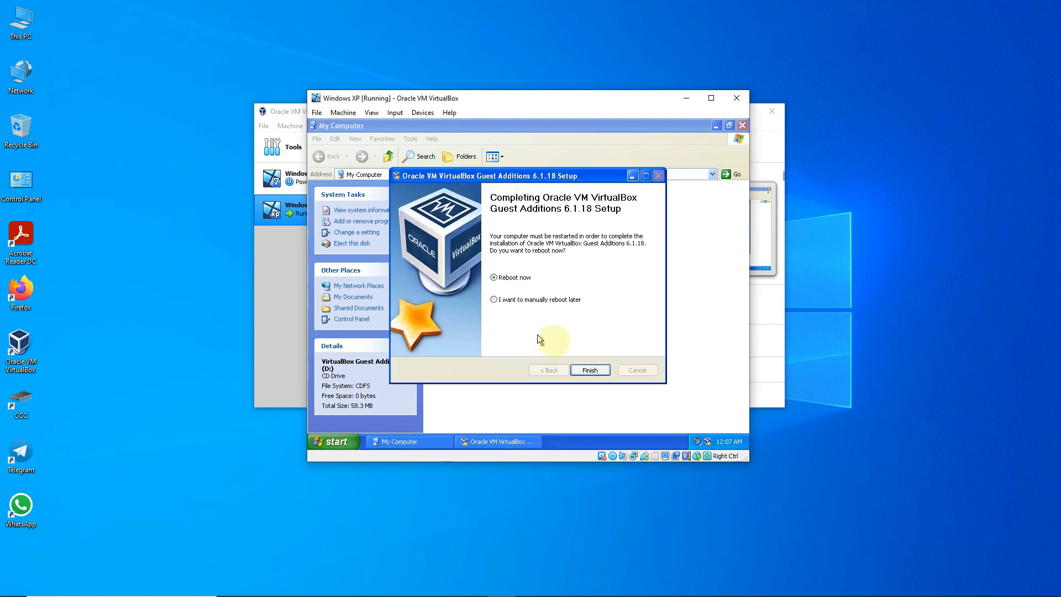
click(599, 372)
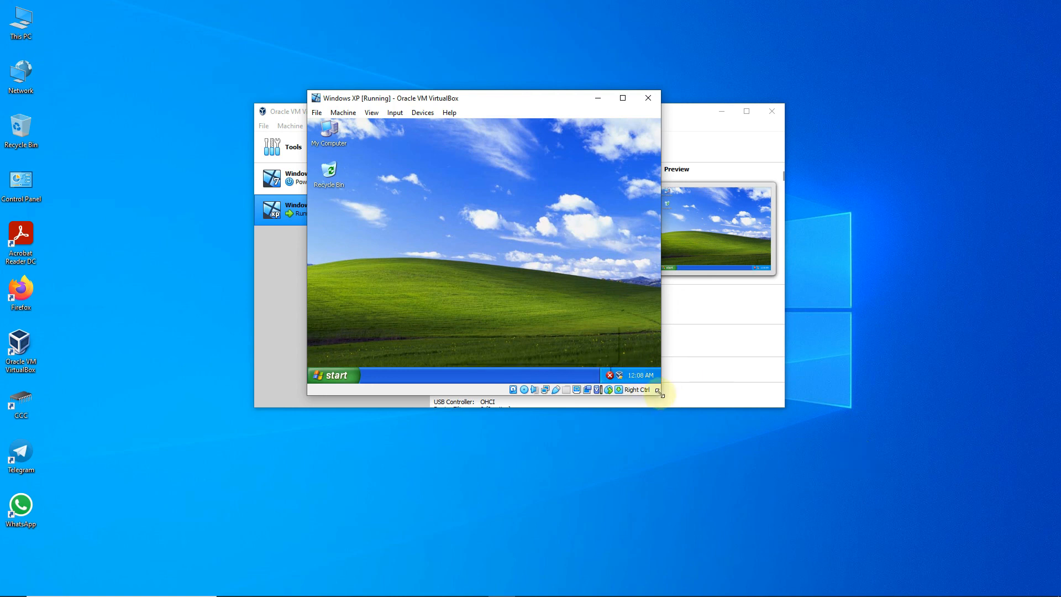
Step: Dismiss the display notice, drag the VM window corners larger, maximize it, then restore its size
click(612, 331)
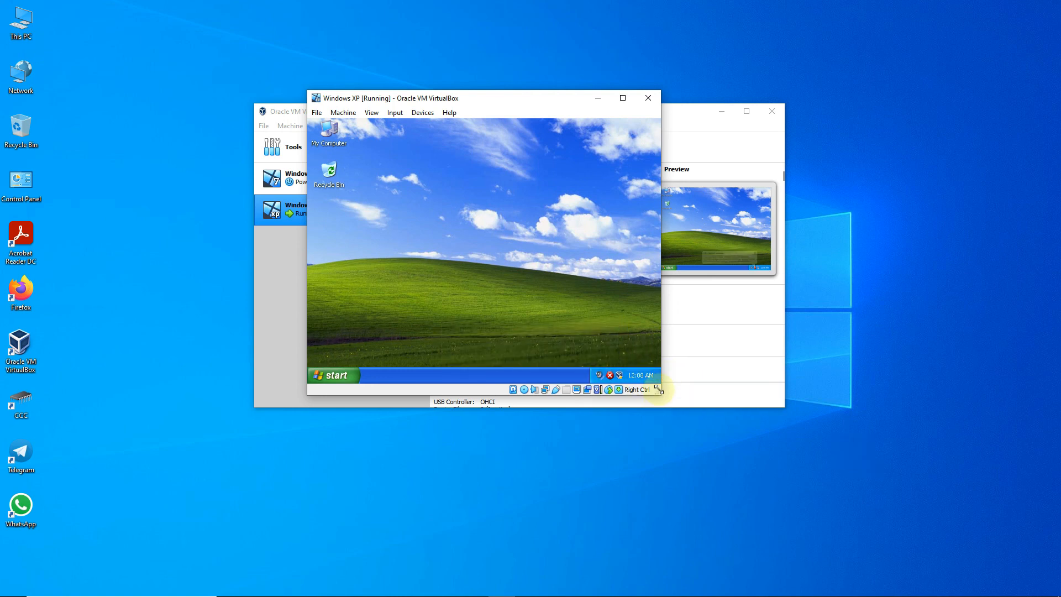
drag(659, 391, 782, 455)
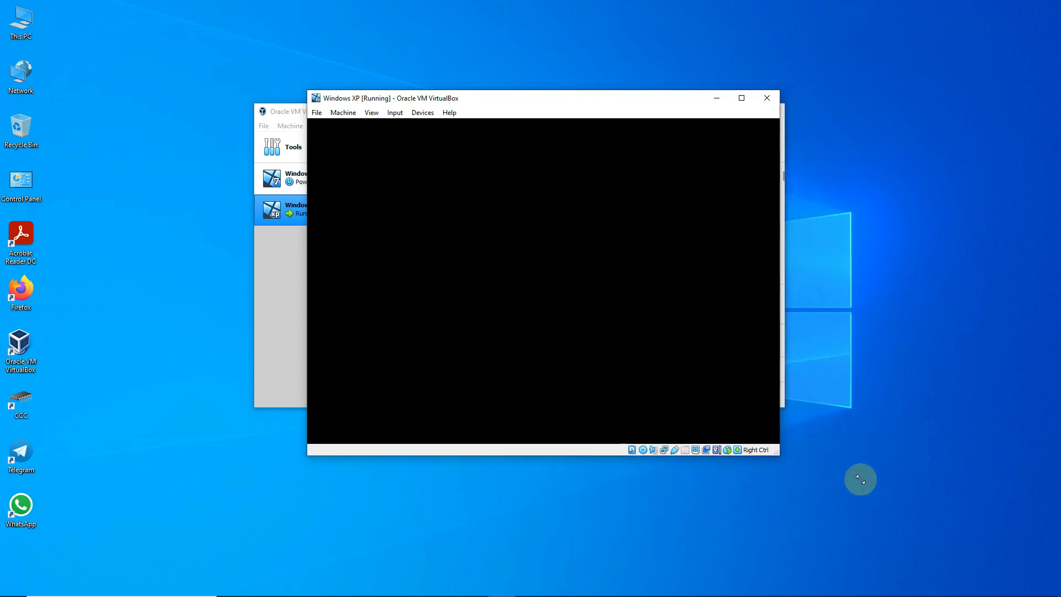
drag(861, 479, 909, 508)
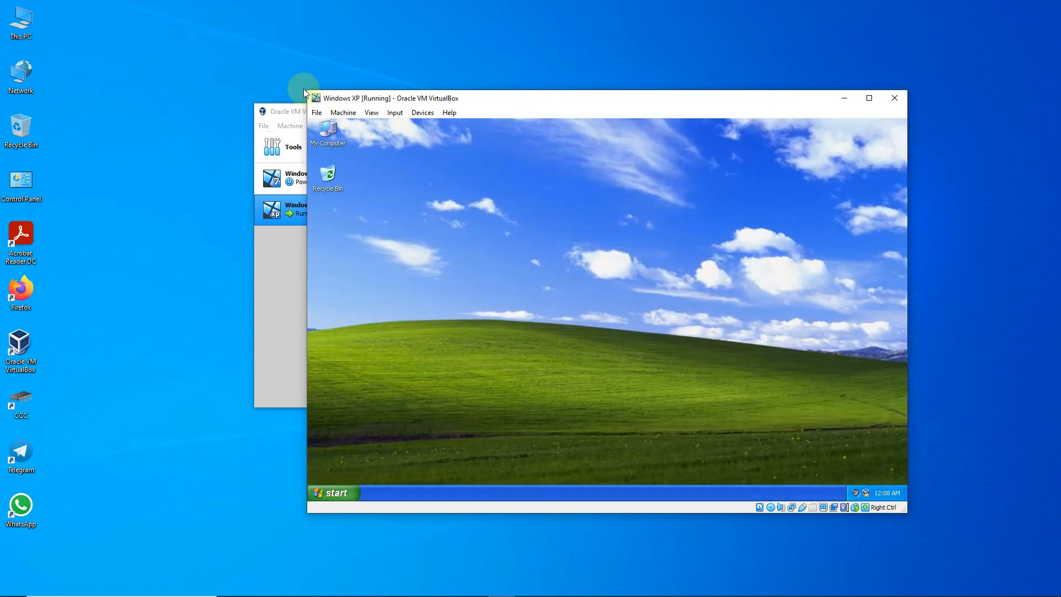
drag(305, 89, 139, 41)
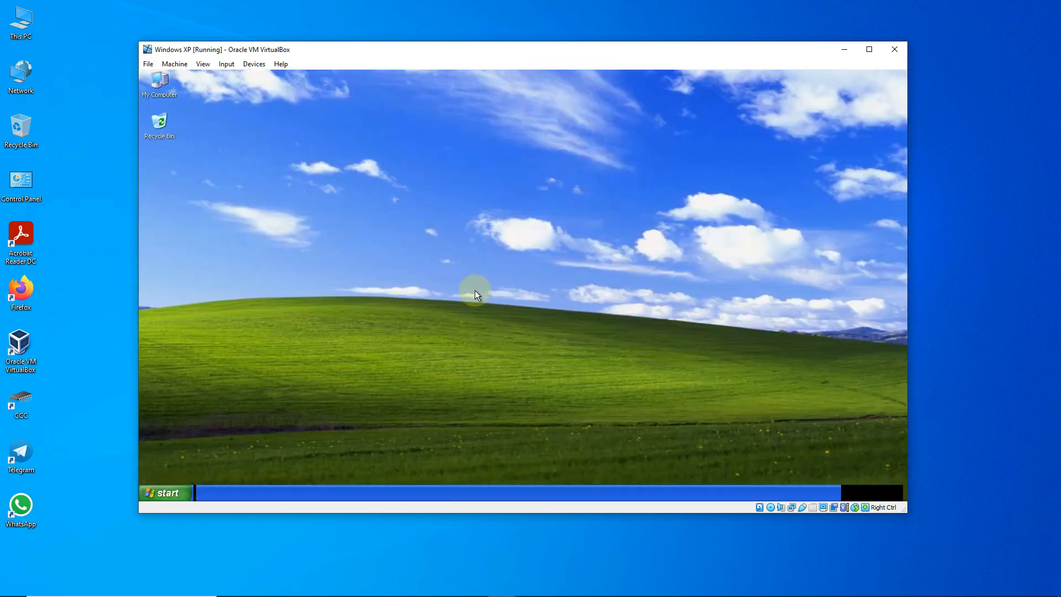
click(870, 50)
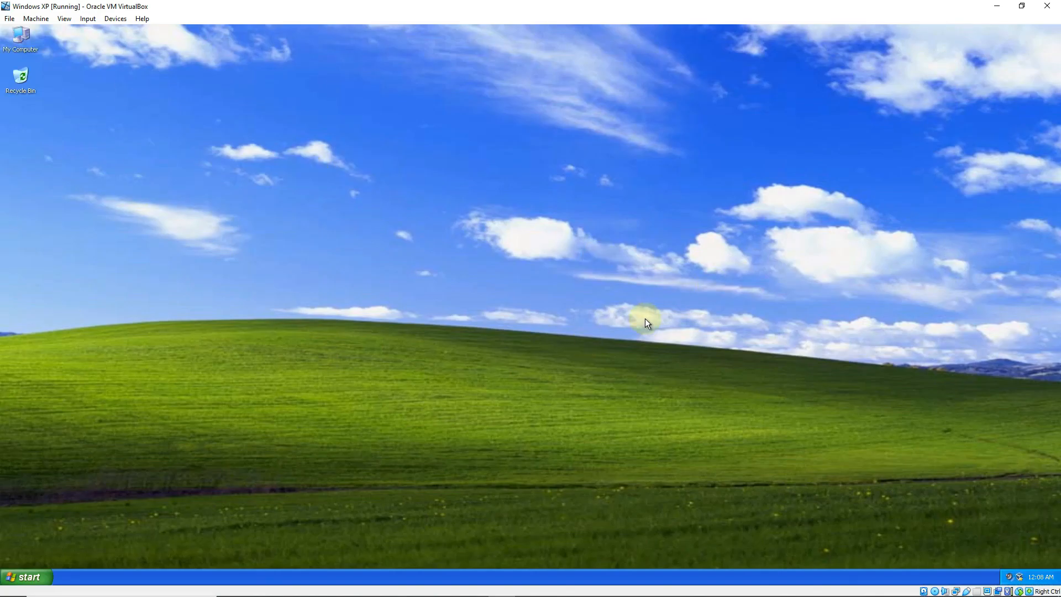
double_click(604, 5)
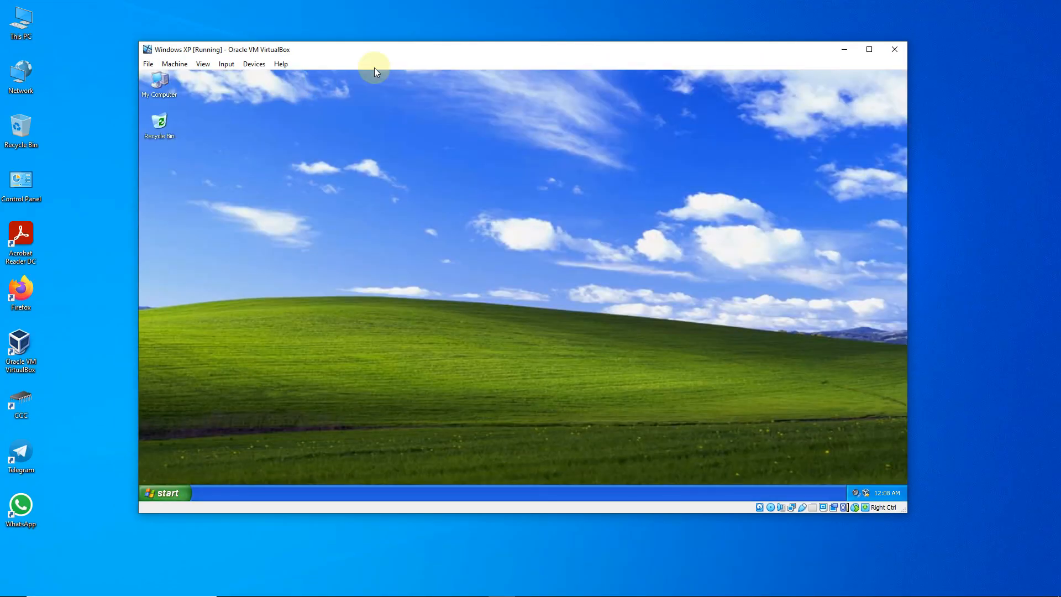
right_click(168, 77)
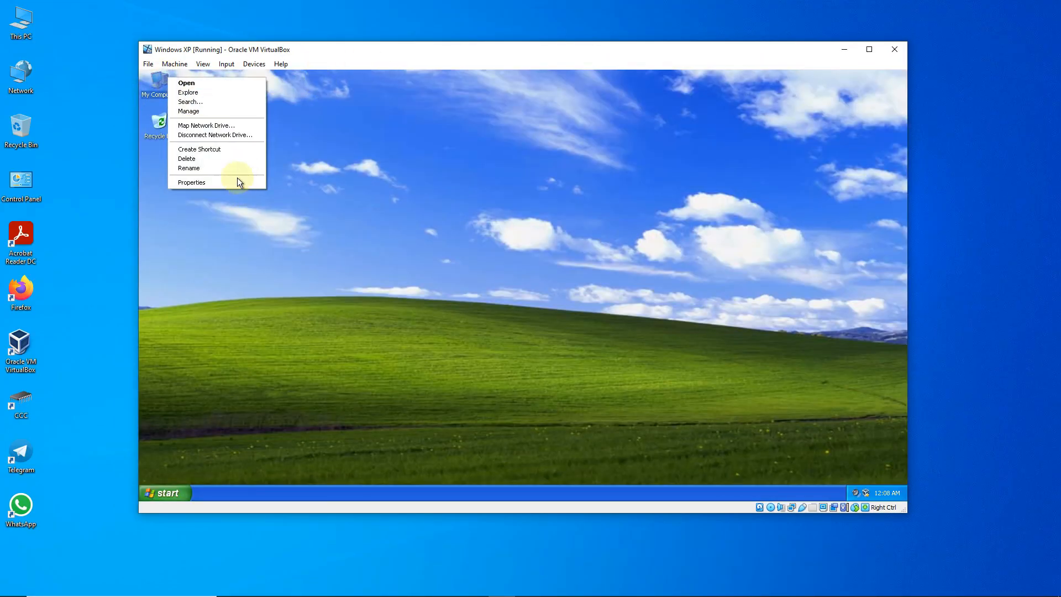
click(237, 181)
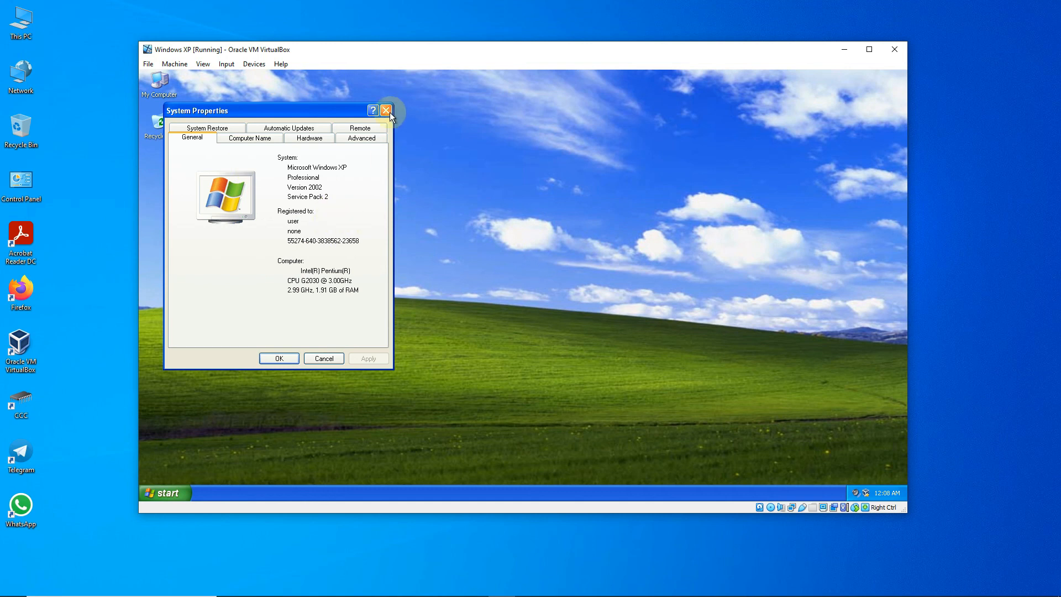
drag(392, 49, 449, 61)
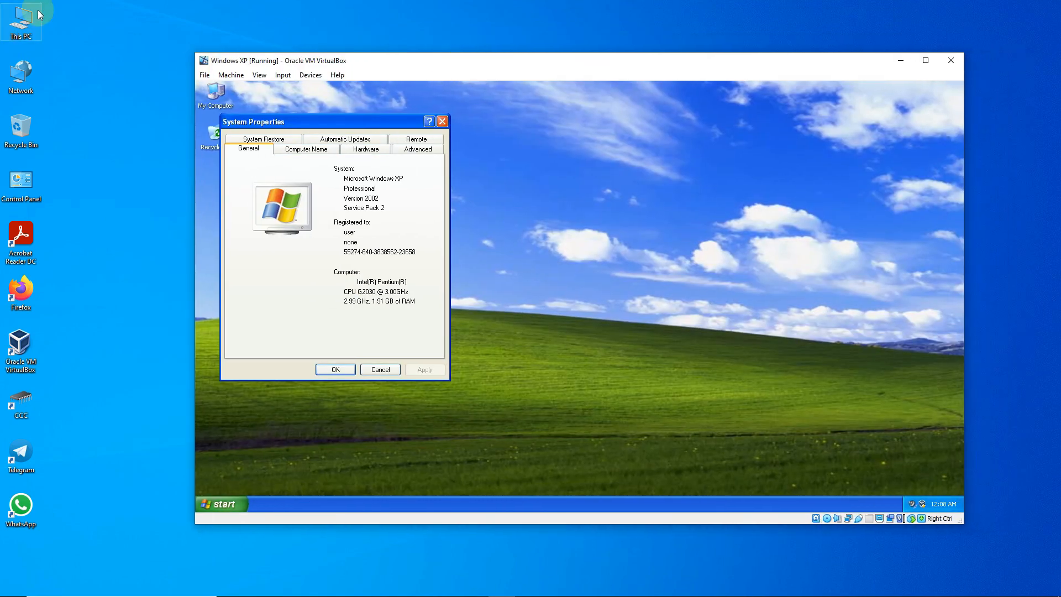
right_click(21, 16)
click(53, 144)
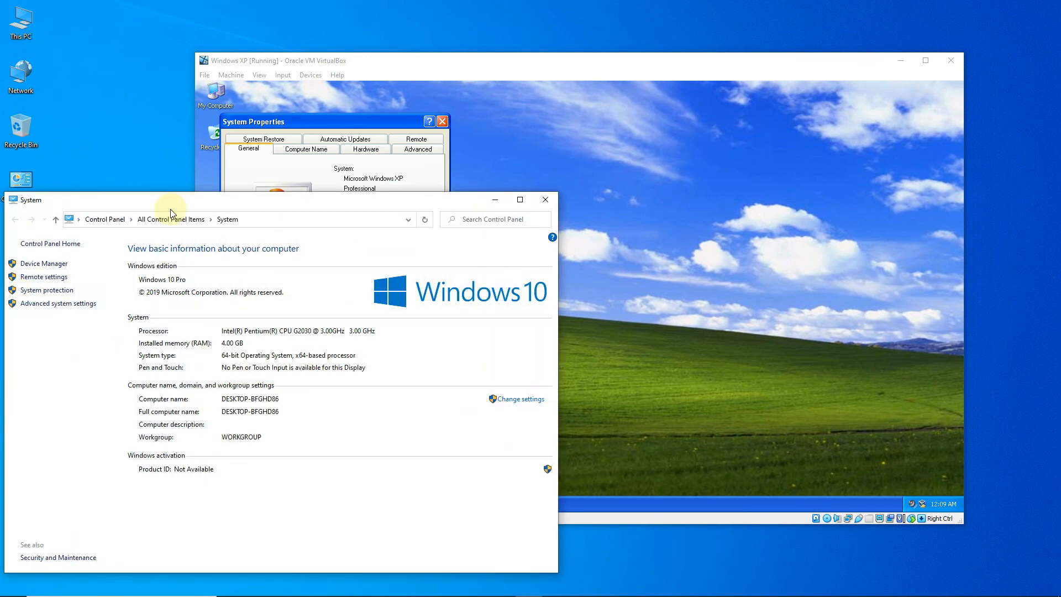
drag(171, 209, 187, 171)
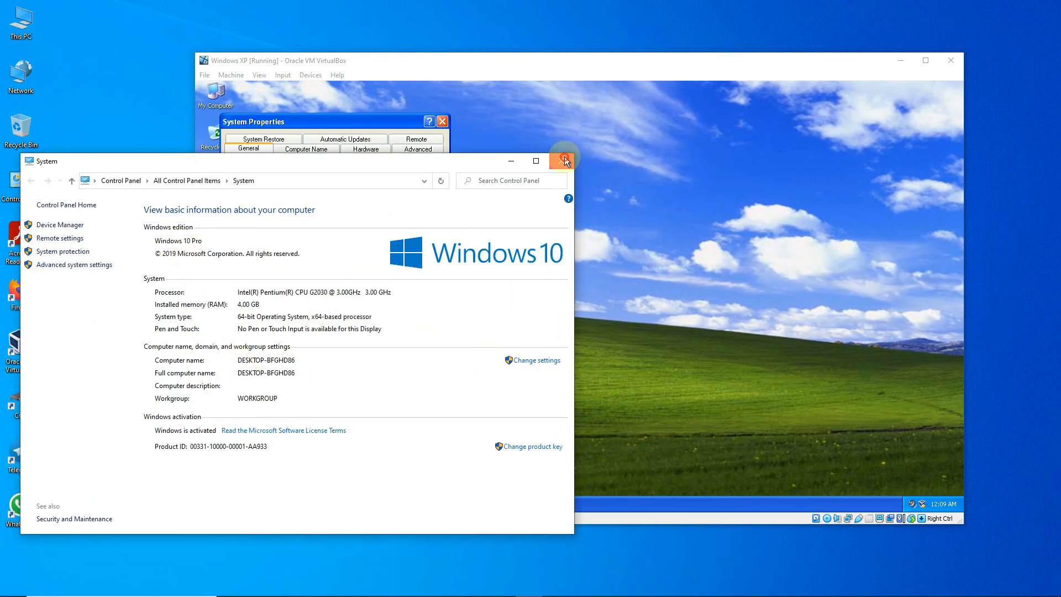
click(563, 159)
click(340, 371)
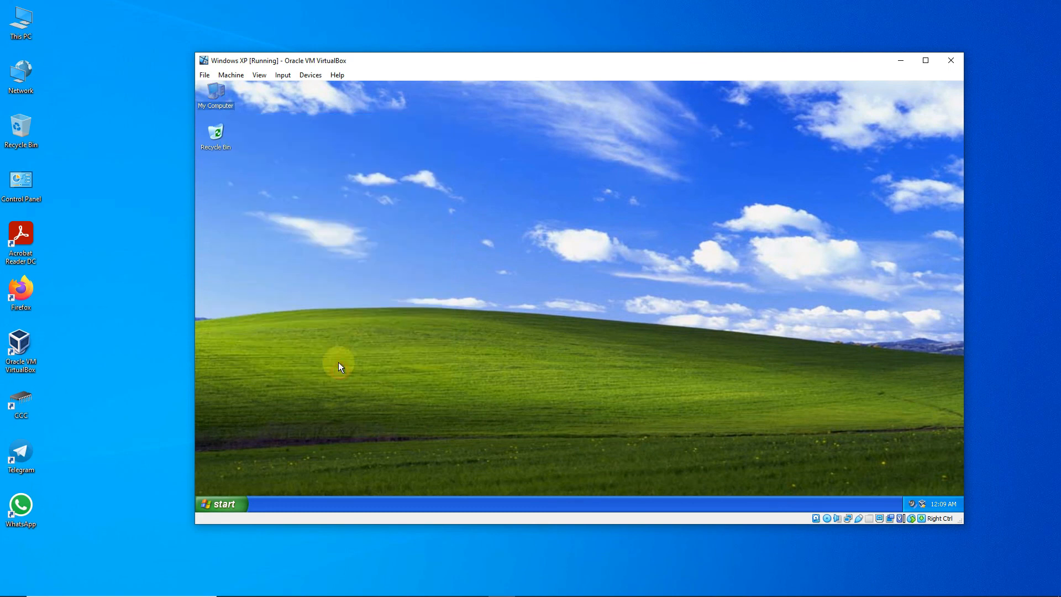
click(949, 61)
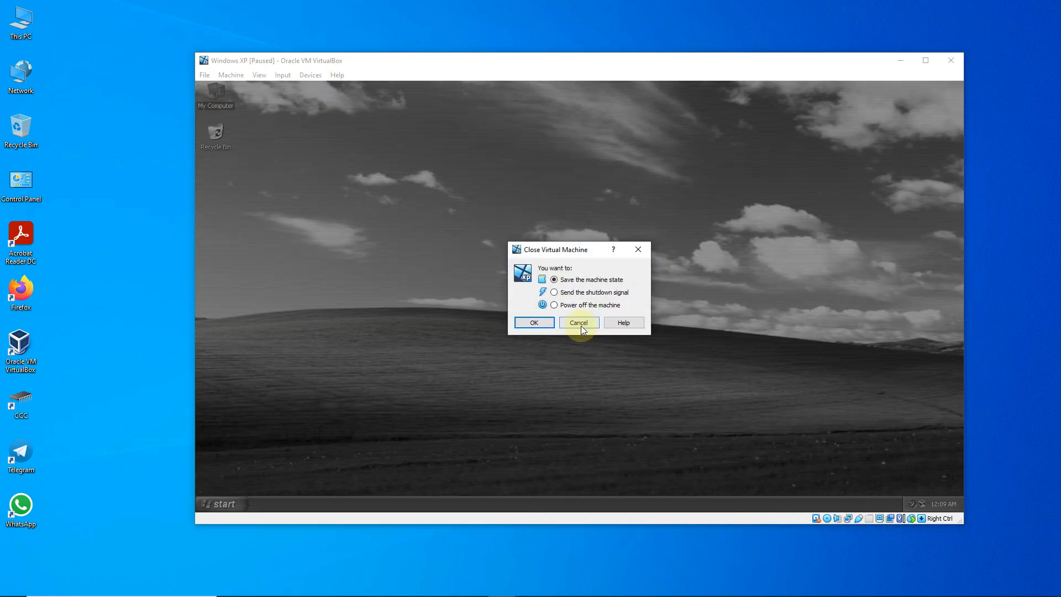
click(578, 323)
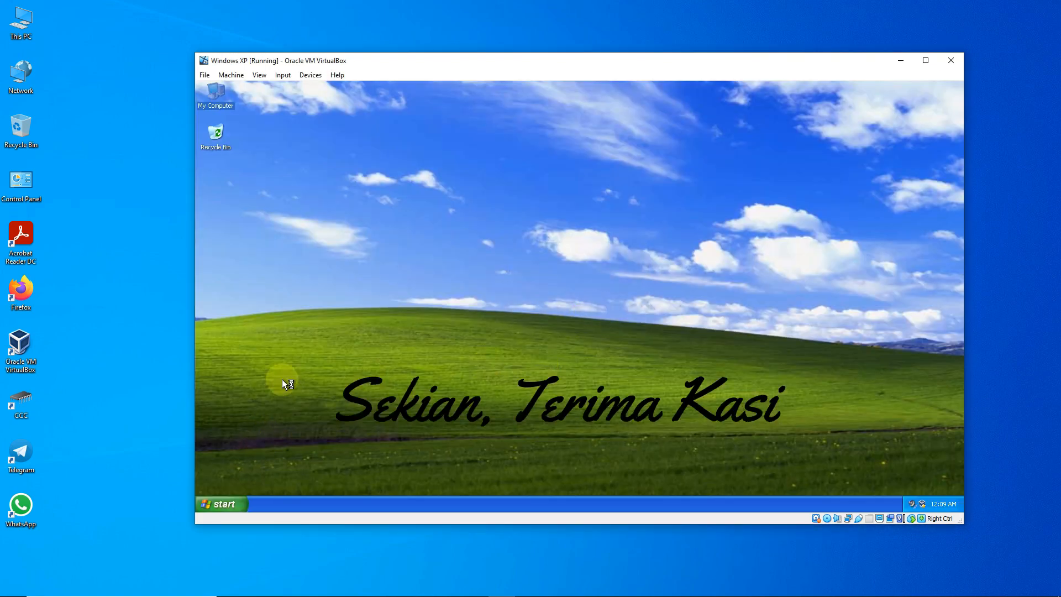